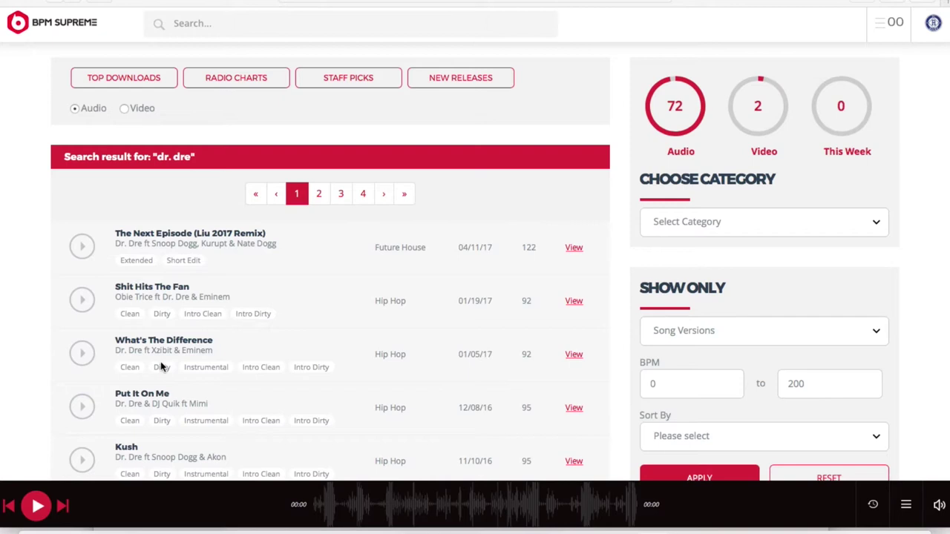
- Download the Clean, Dirty, Instrumental, Intro Clean and Intro Dirty versions of What's The Difference
click(579, 360)
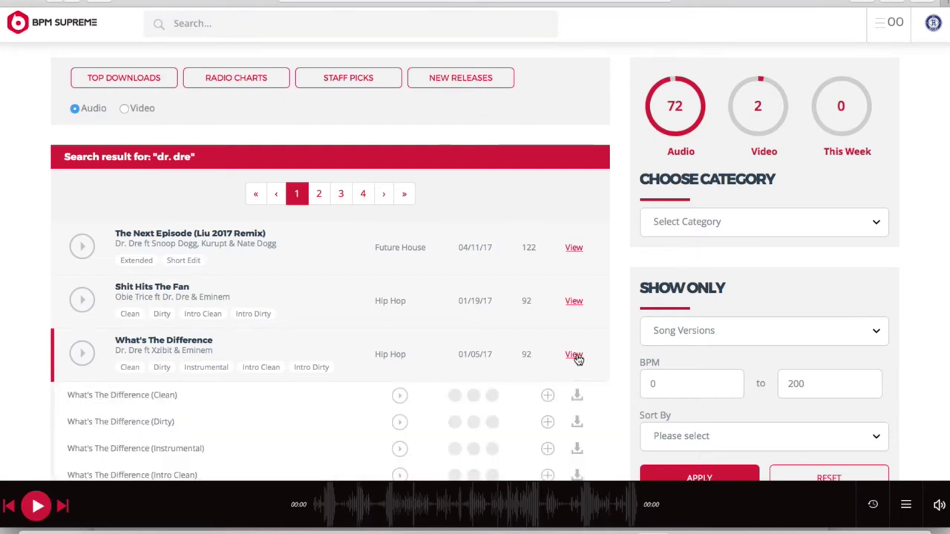
scroll(465, 299, down, 2)
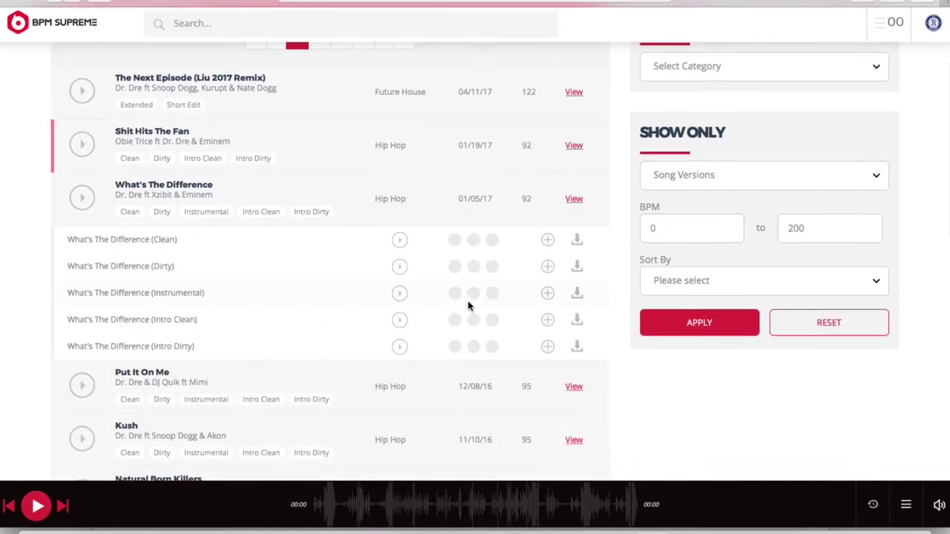
click(576, 239)
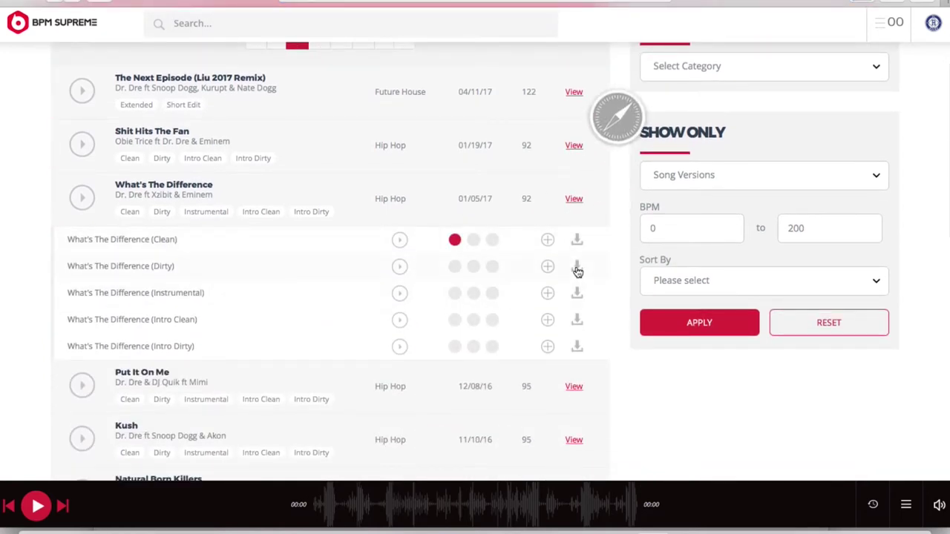
click(578, 293)
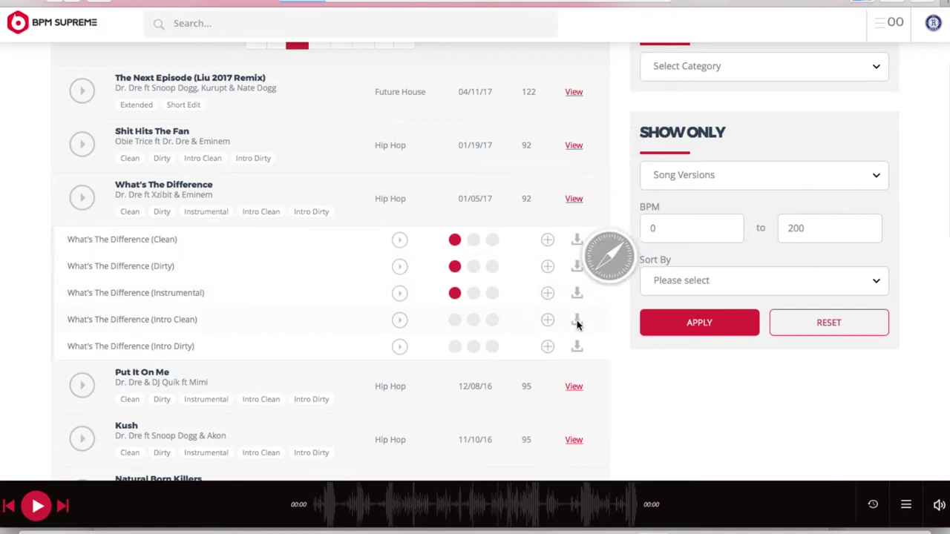
click(577, 321)
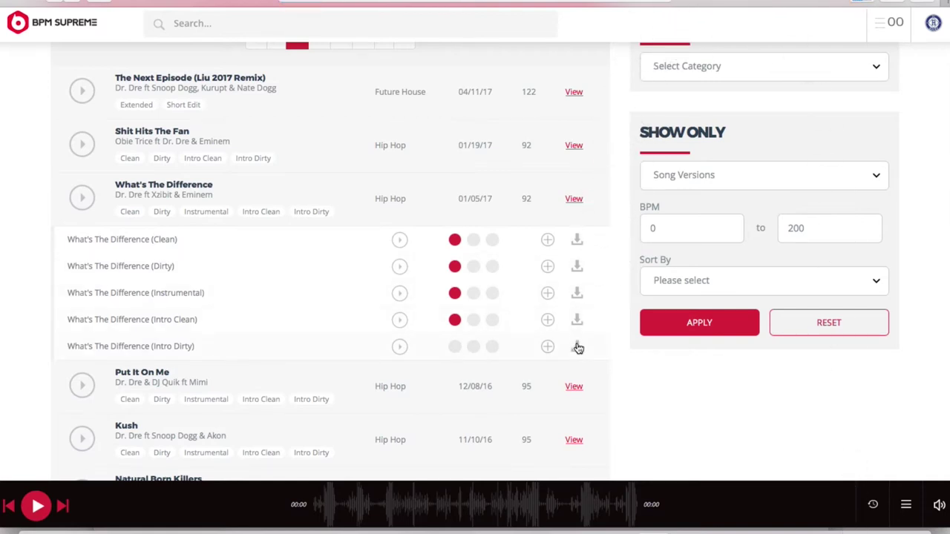
click(578, 347)
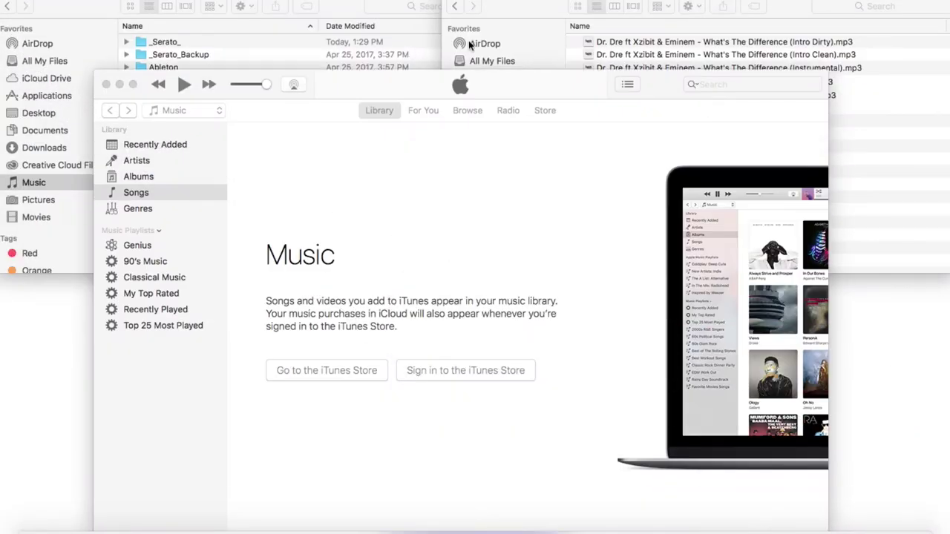
- Open Serato Crates in the Music folder, glance inside Joe Maz, then open Bpm Supreme
click(352, 6)
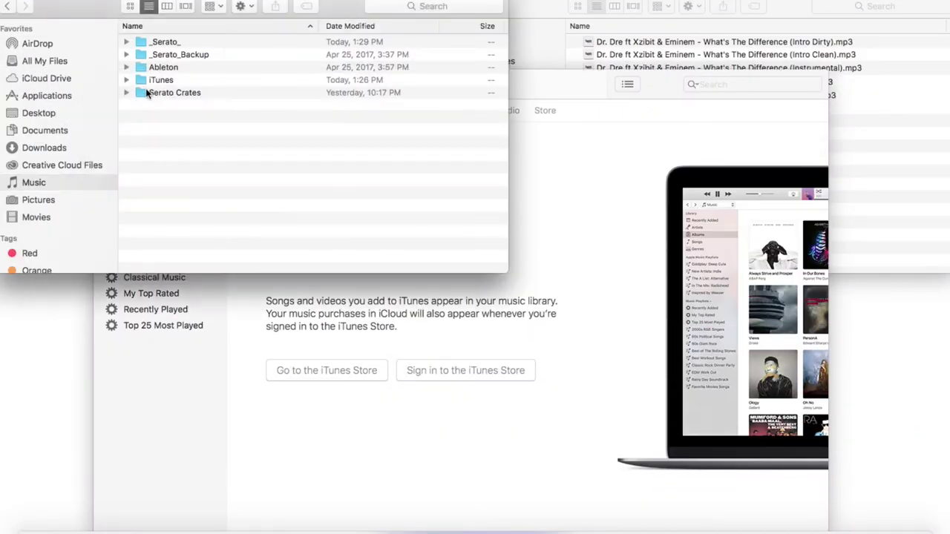
double_click(142, 91)
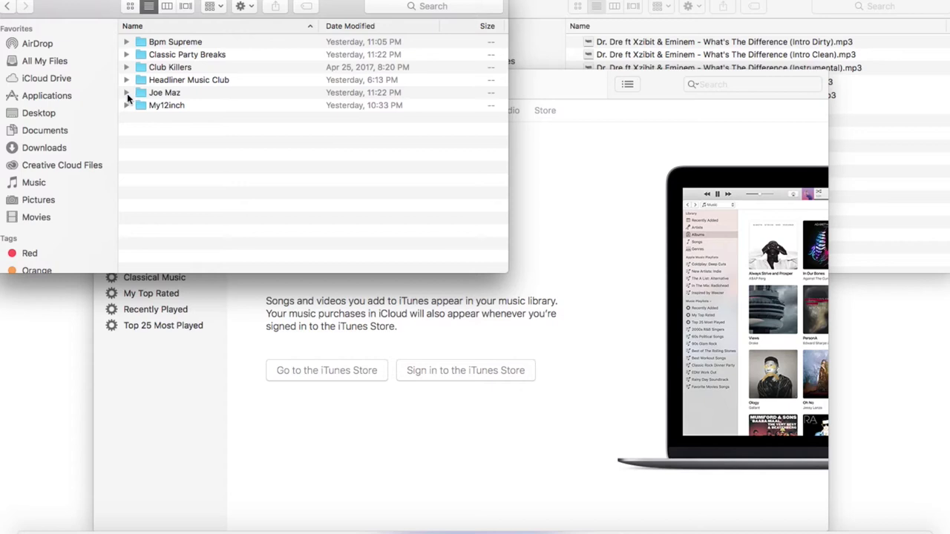
click(126, 93)
scroll(207, 130, down, 3)
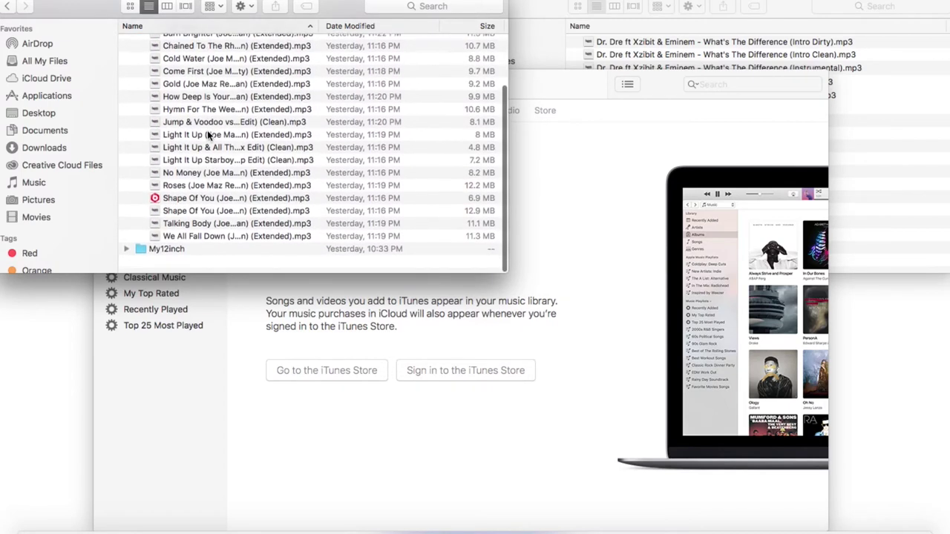
scroll(207, 130, up, 3)
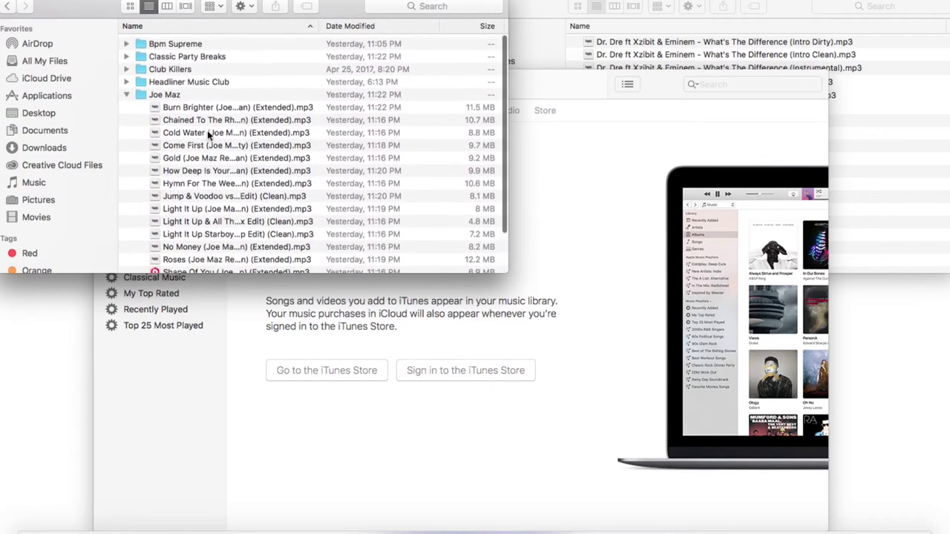
click(126, 94)
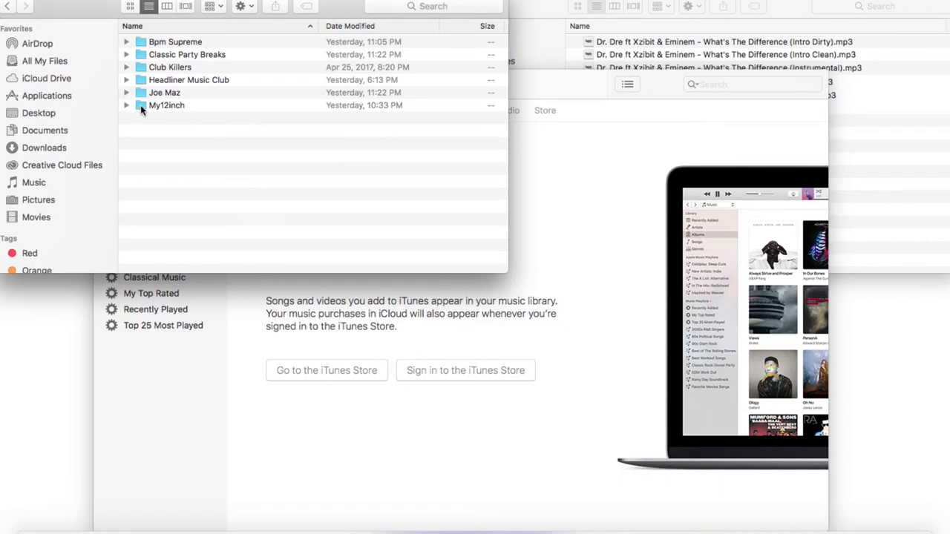
double_click(140, 42)
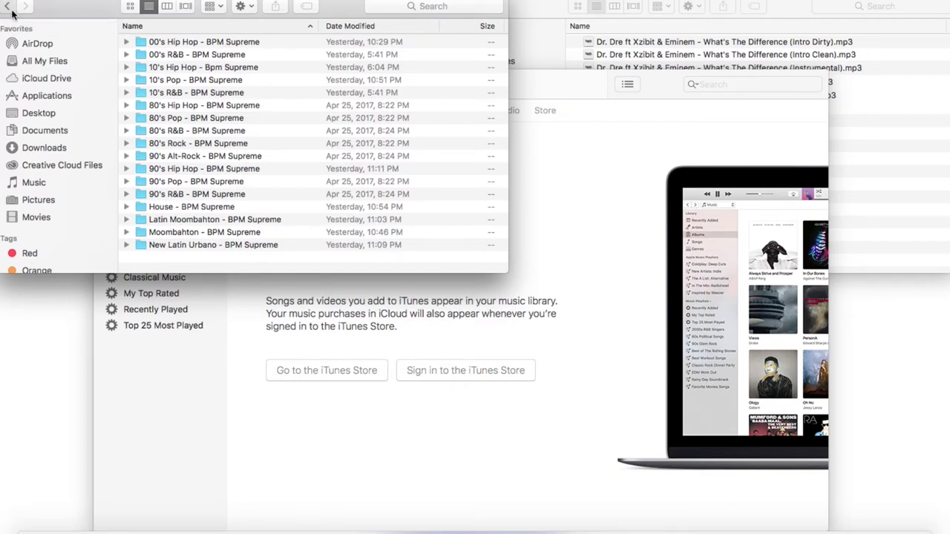
click(11, 11)
click(160, 44)
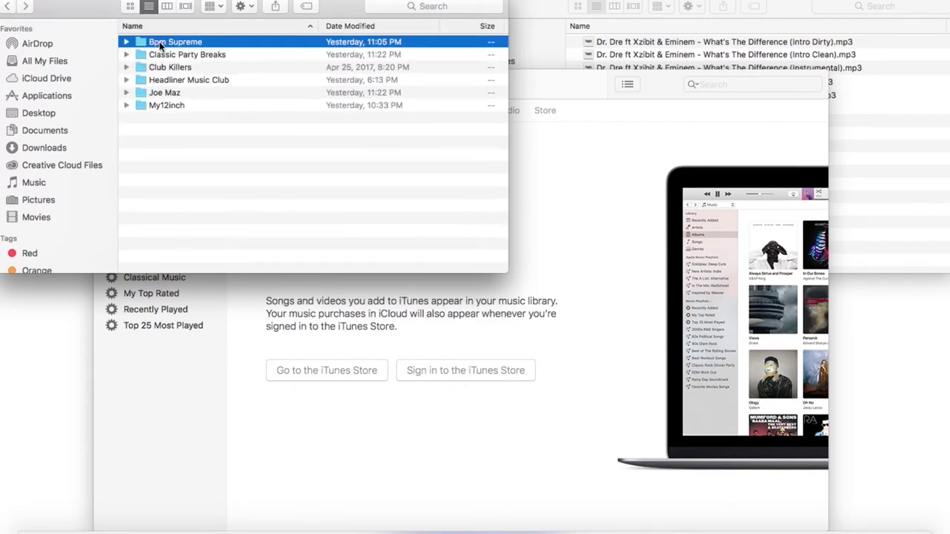
double_click(138, 79)
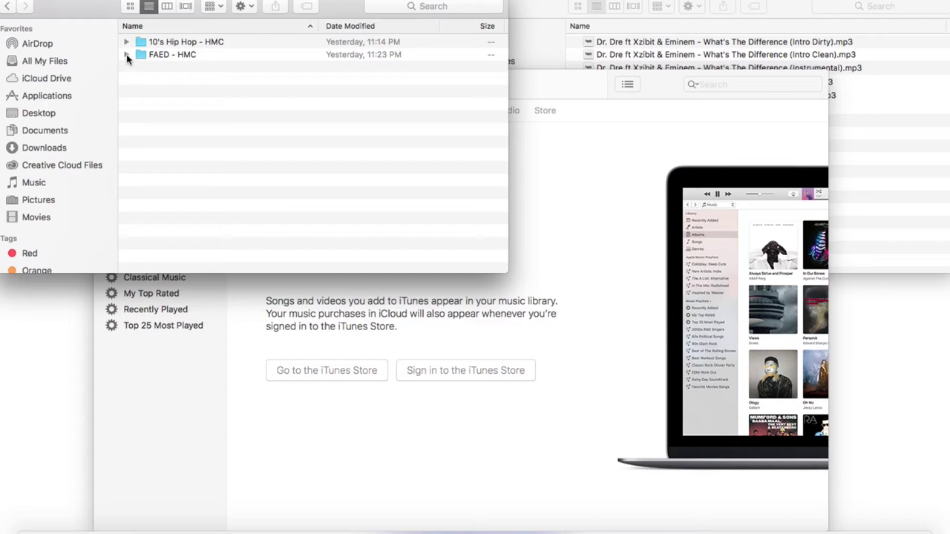
click(127, 56)
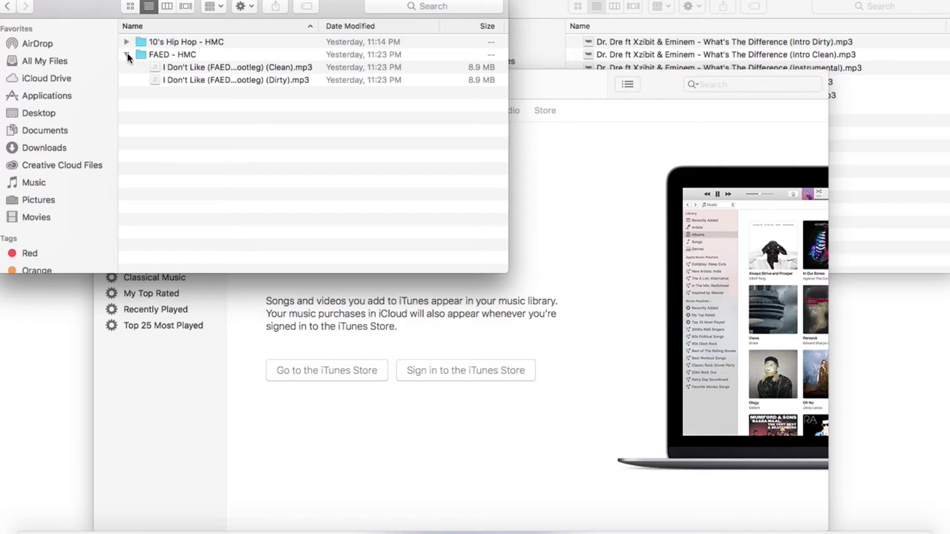
click(127, 55)
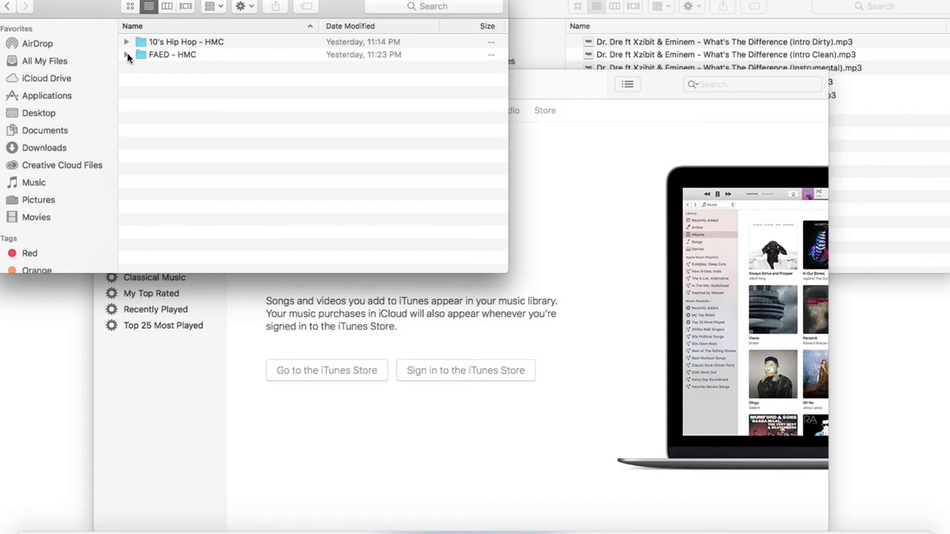
- Import all five What's The Difference mp3s from Downloads into iTunes, stopping the autoplay
click(616, 14)
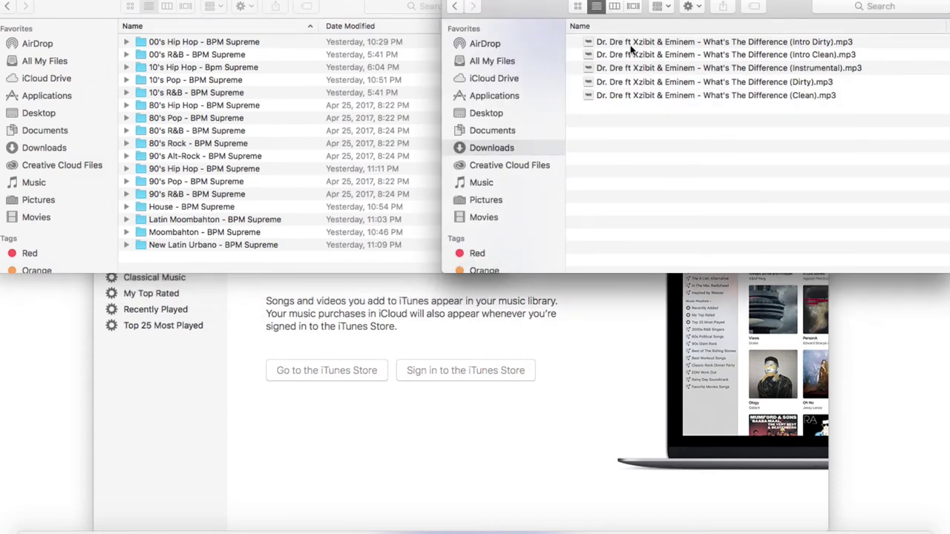
click(631, 42)
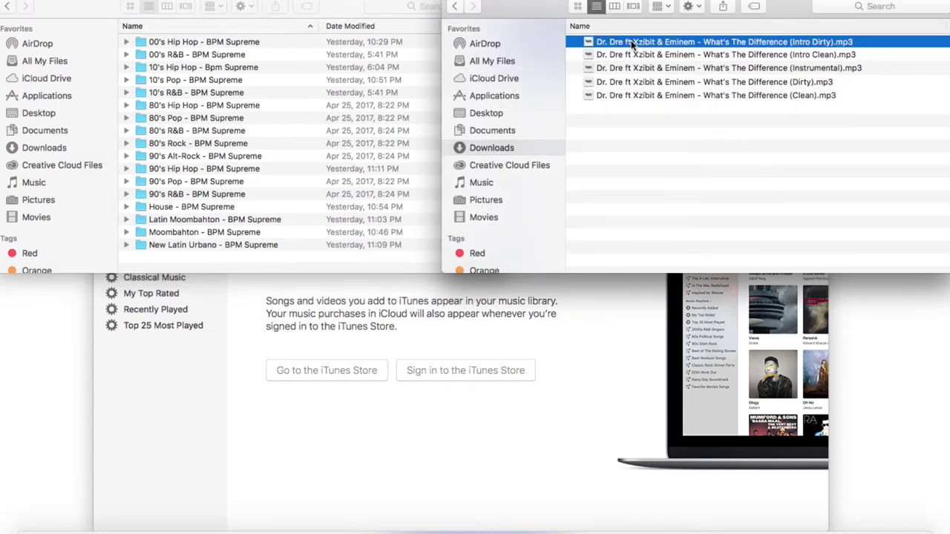
key(super+a)
double_click(631, 43)
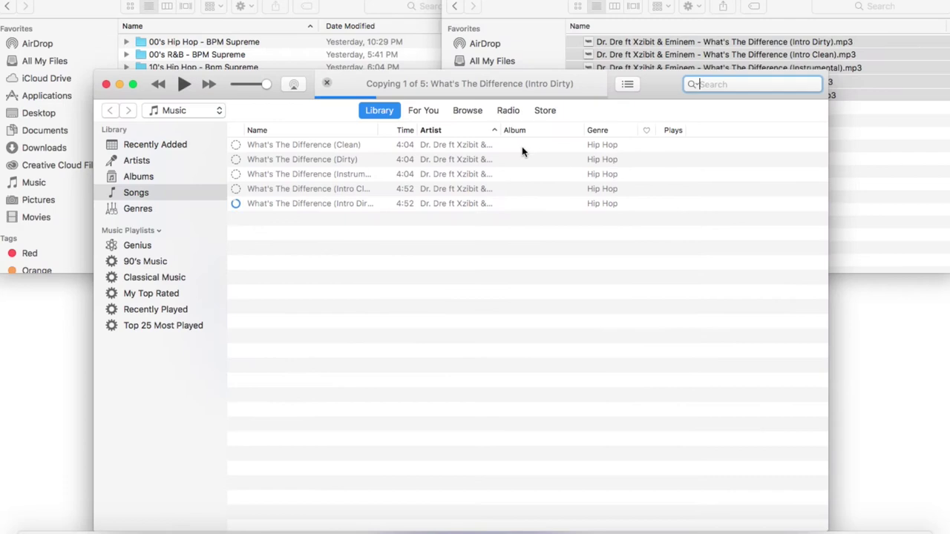
click(185, 85)
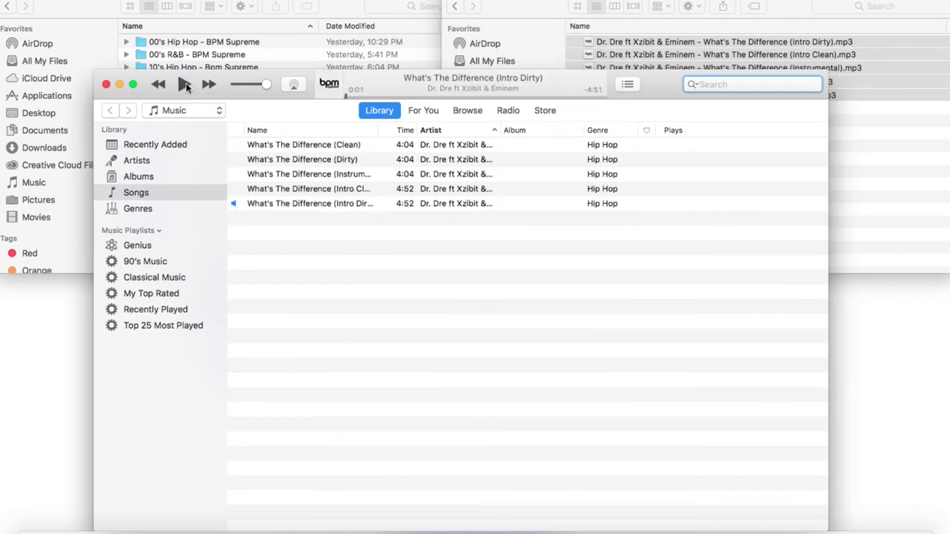
click(276, 147)
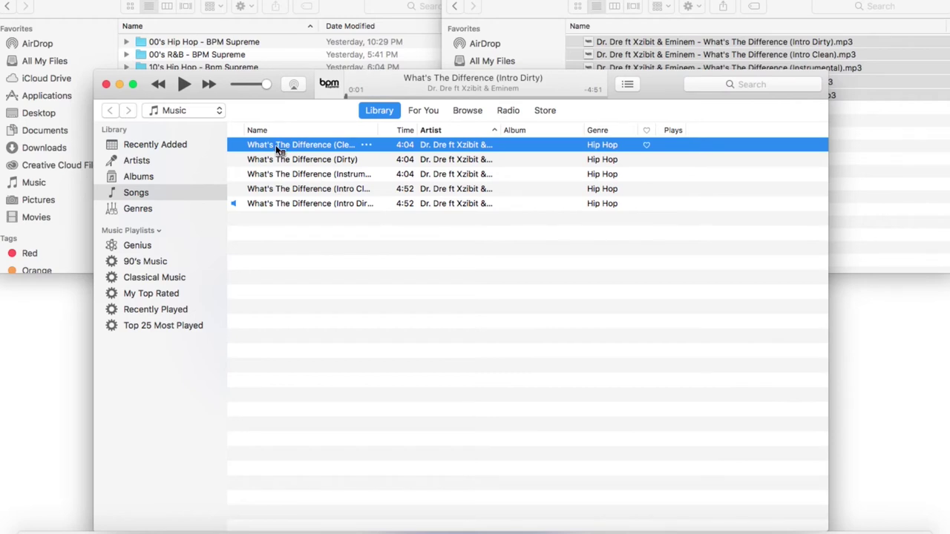
right_click(275, 144)
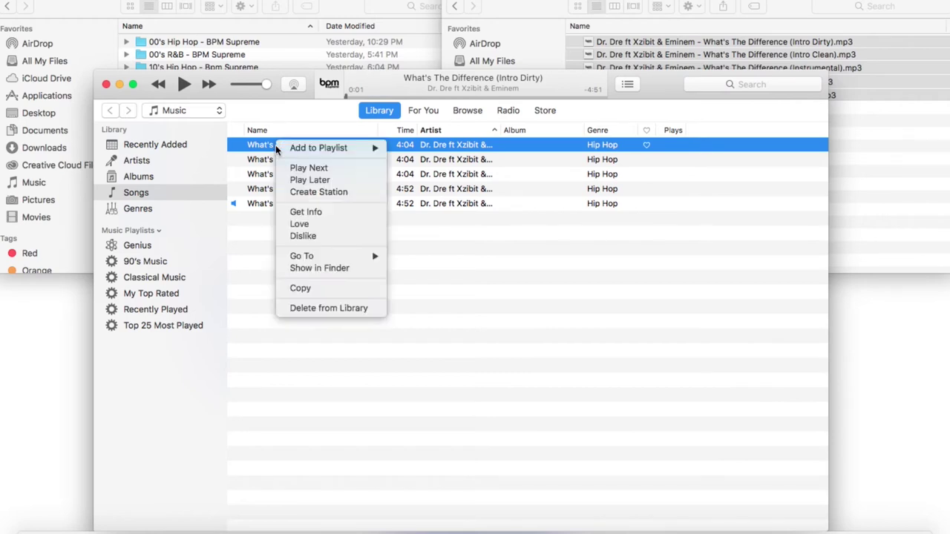
- Clear the Clean version's bpmsupreme.com album artist, composer and comments
click(295, 213)
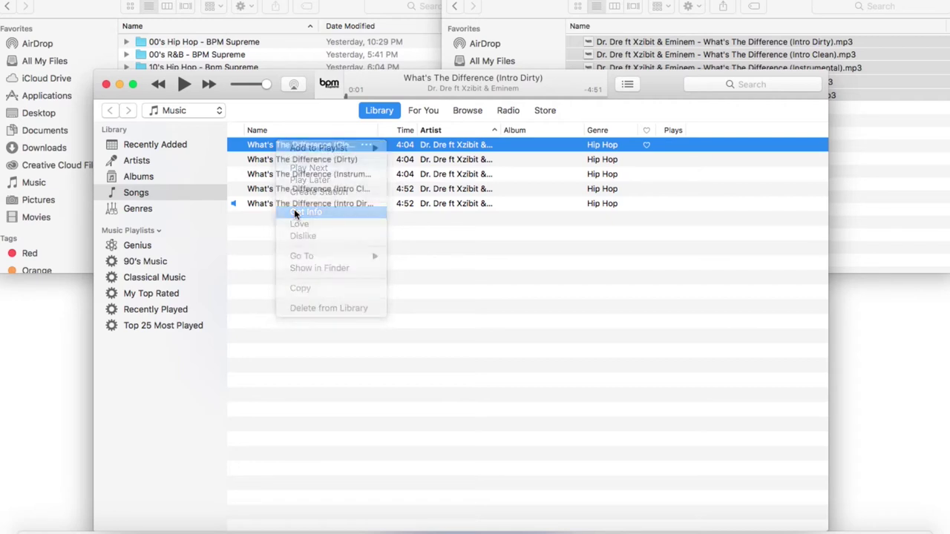
click(446, 218)
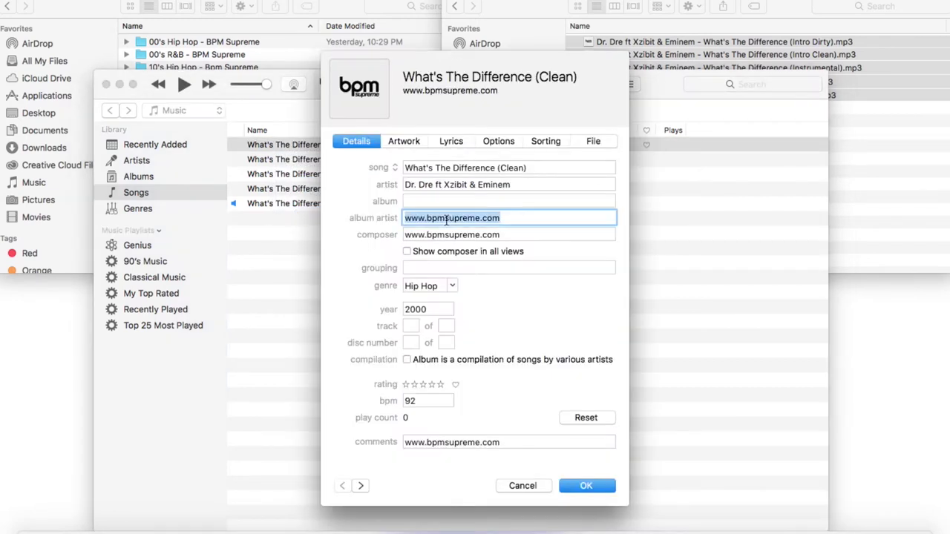
key(BackSpace)
key(Tab)
key(BackSpace)
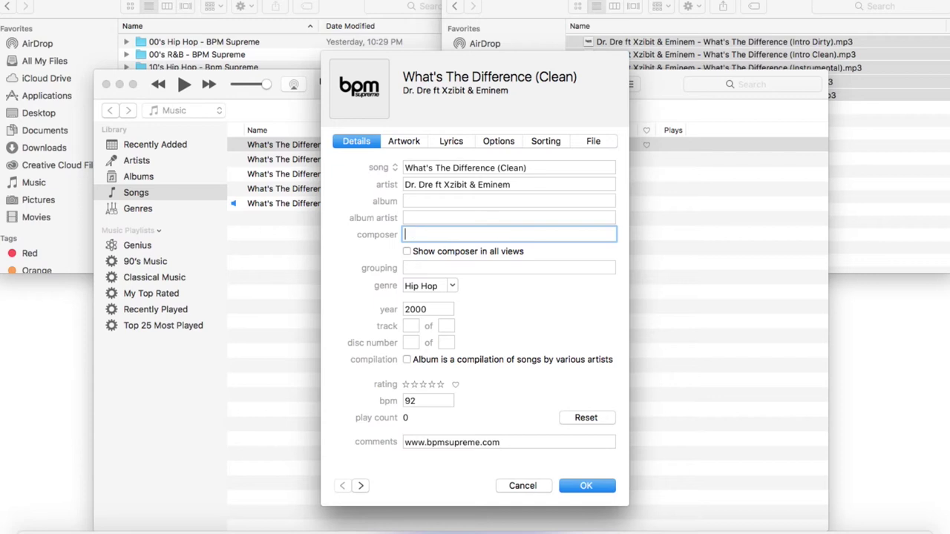
key(Tab)
key(Tab)
key(Tab)
key(Tab)
key(Tab)
key(Tab)
key(Tab)
key(Tab)
key(Tab)
key(Tab)
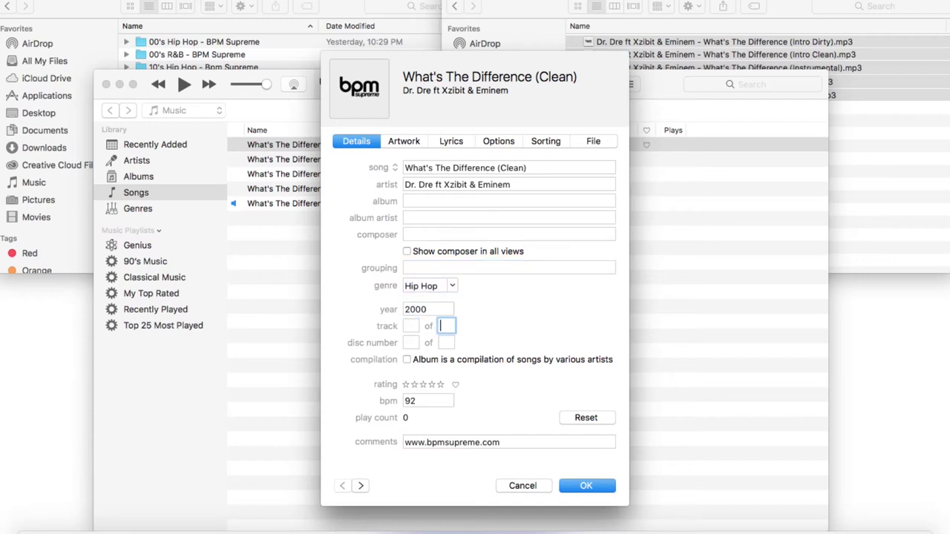
key(BackSpace)
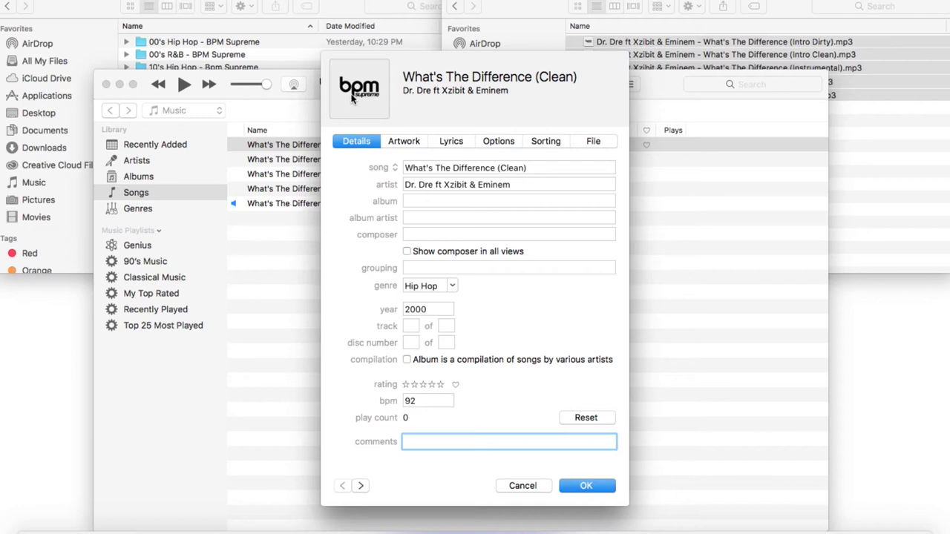
- Change the Clean version's genre to 00's Hip Hop and save its info
key(shift+Tab)
key(shift+Tab)
key(shift+Tab)
key(shift+Tab)
key(shift+Tab)
key(shift+Tab)
key(shift+Tab)
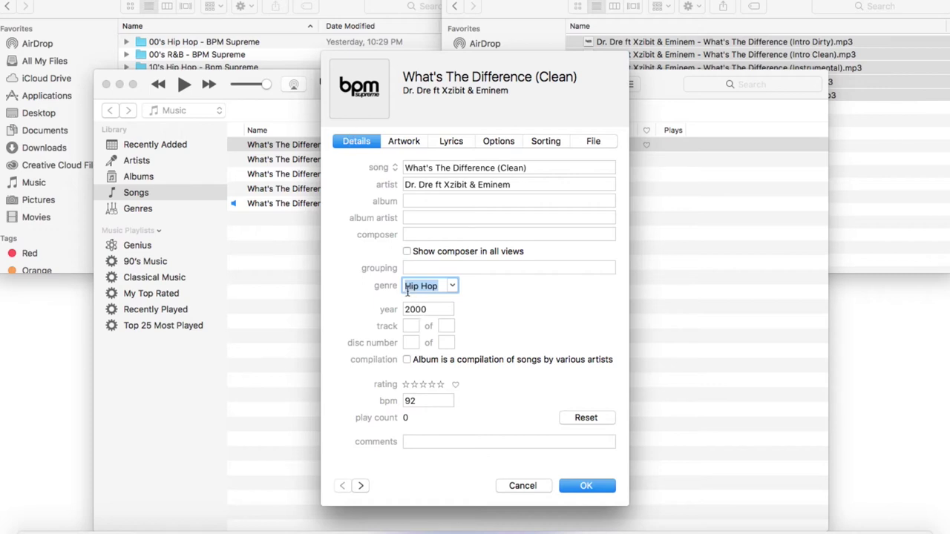
key(Left)
text(00's)
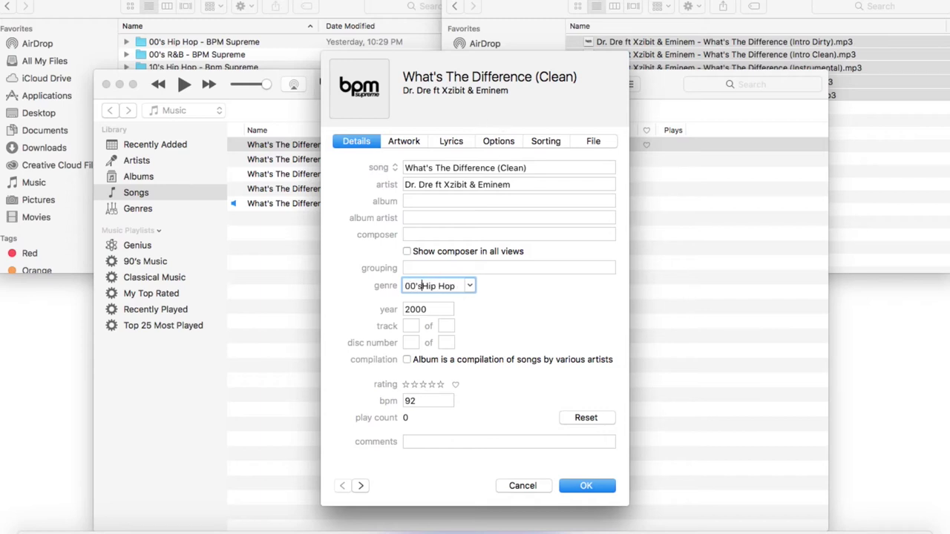
text( -)
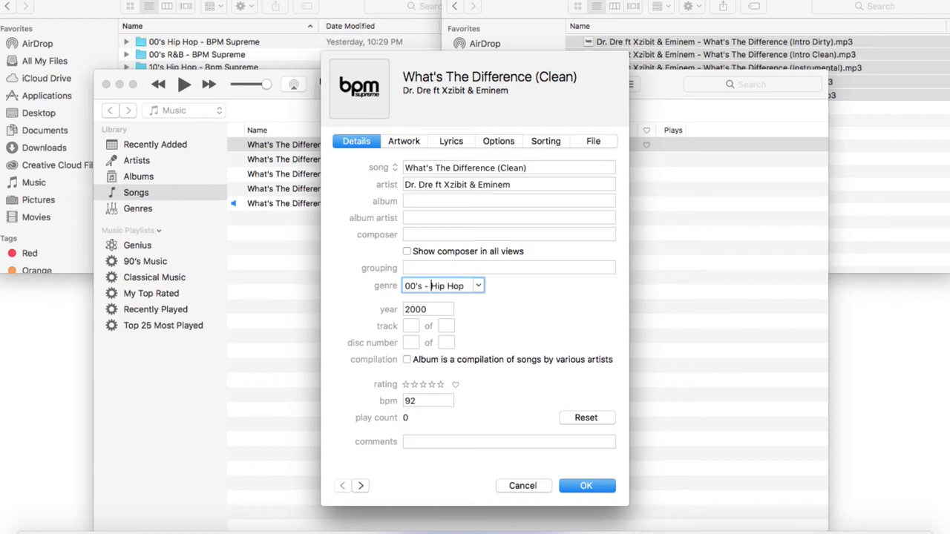
key(BackSpace)
key(BackSpace)
click(587, 486)
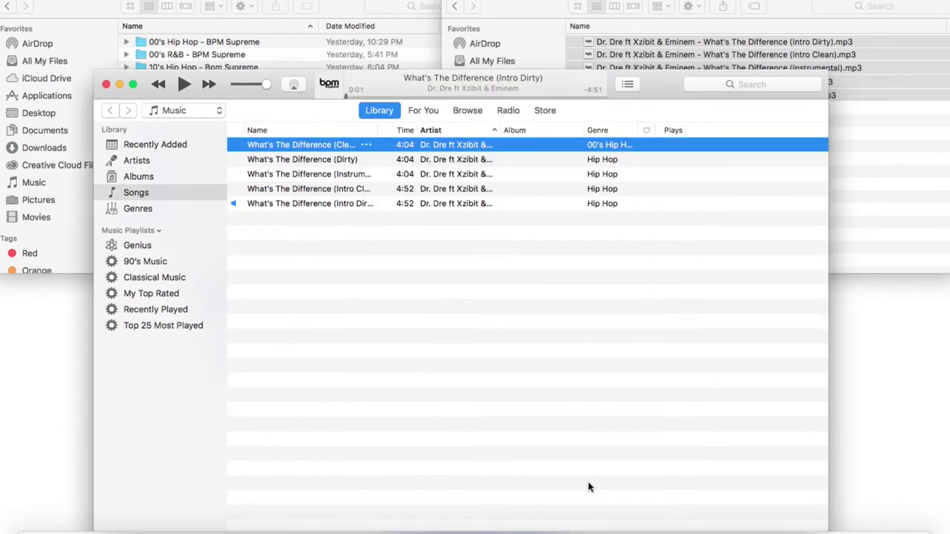
double_click(324, 159)
- Retag the Dirty version: genre 00's Hip Hop, no album artist, composer or comments
click(185, 84)
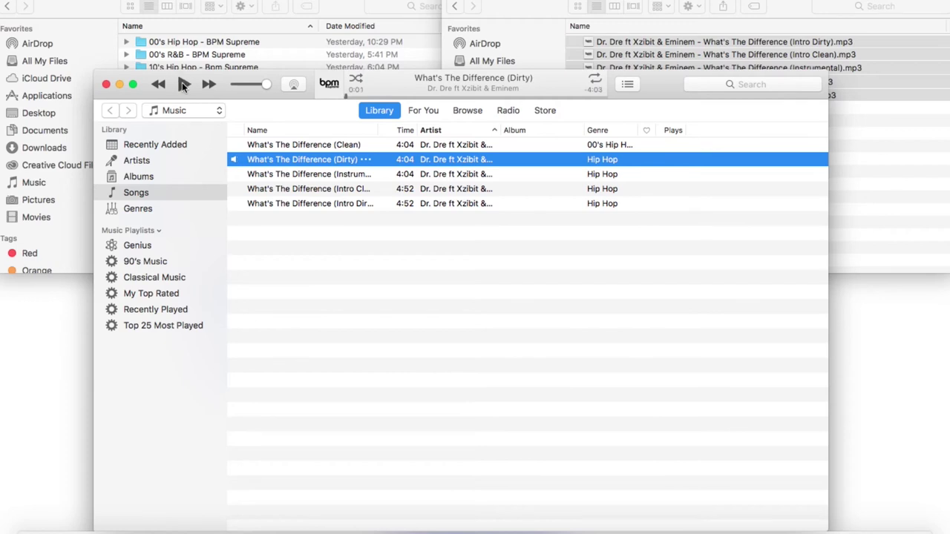
right_click(287, 161)
click(317, 225)
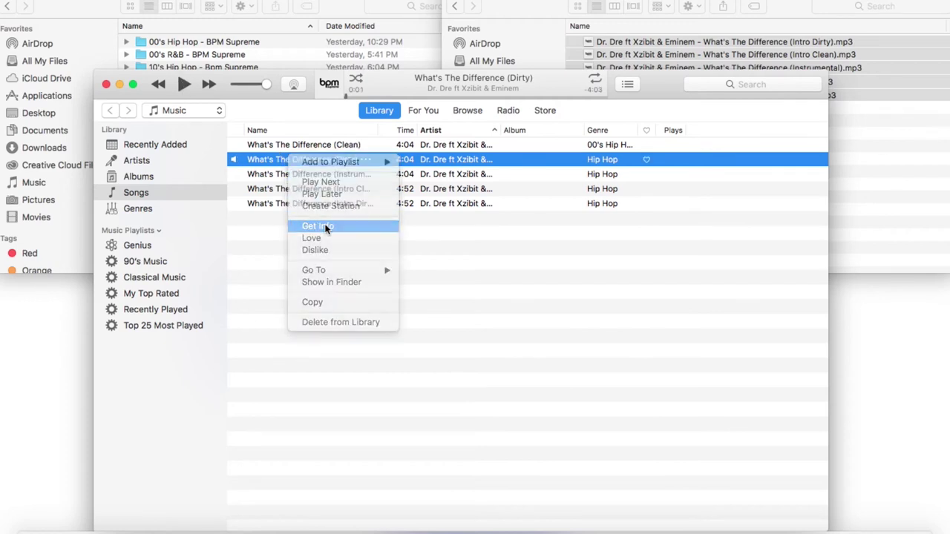
click(430, 216)
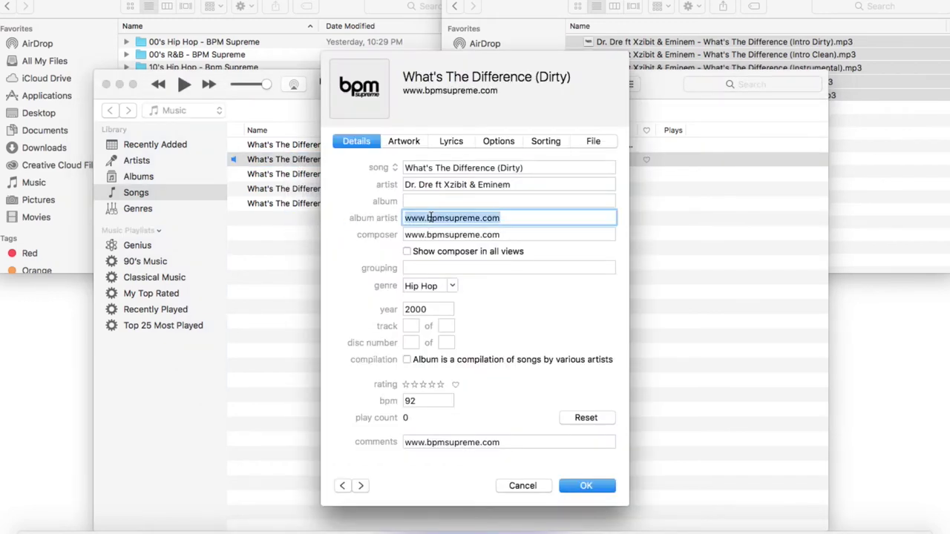
key(BackSpace)
key(Tab)
key(BackSpace)
key(Tab)
key(Tab)
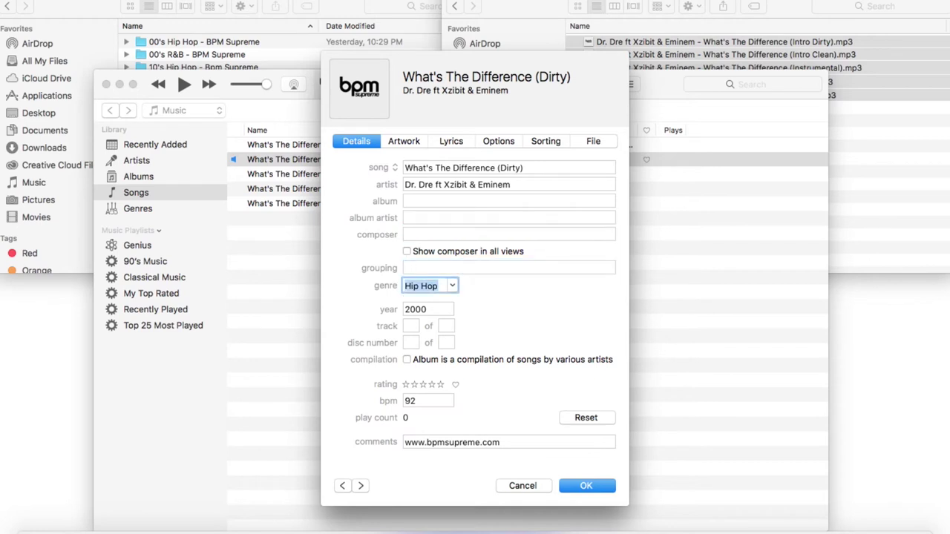
key(Left)
text(00's)
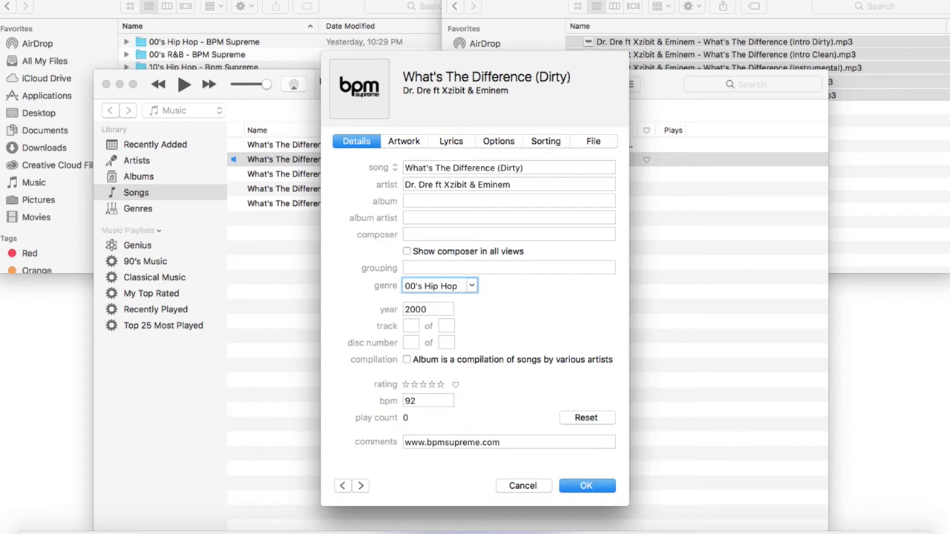
key(Tab)
key(Tab)
key(Tab)
key(Tab)
key(Tab)
key(Tab)
key(Tab)
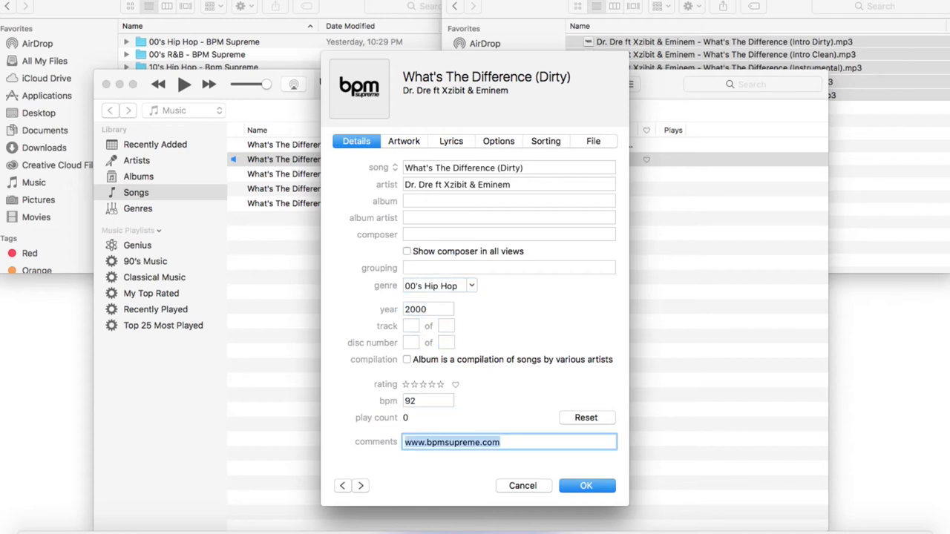
key(BackSpace)
key(Tab)
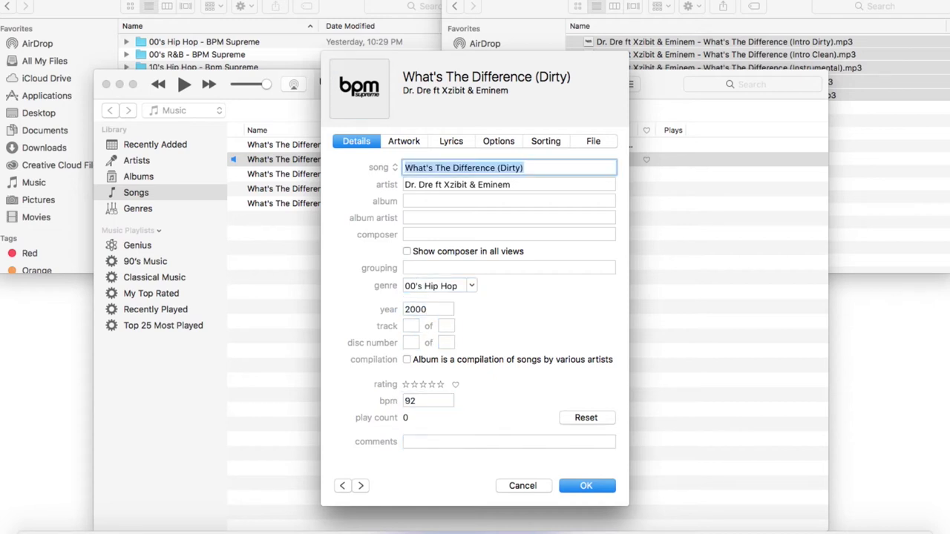
key(Return)
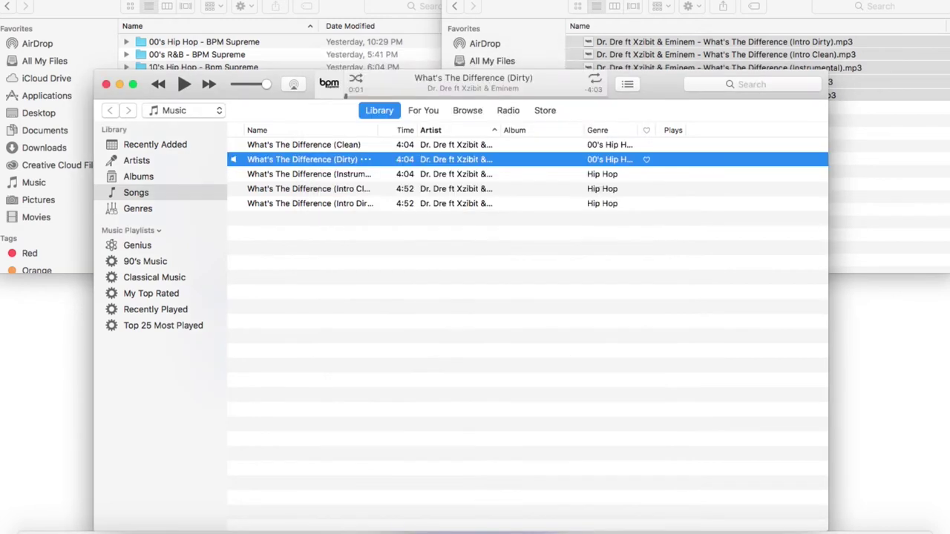
- Retag the Instrumental version the same way: genre 00's Hip Hop, bpmsupreme.com credits and comment removed
right_click(302, 174)
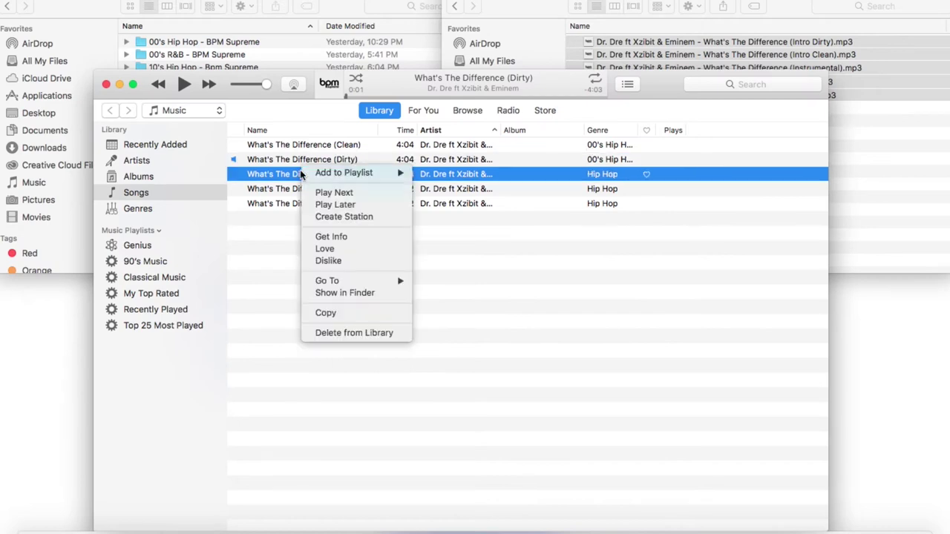
click(327, 239)
triple_click(487, 218)
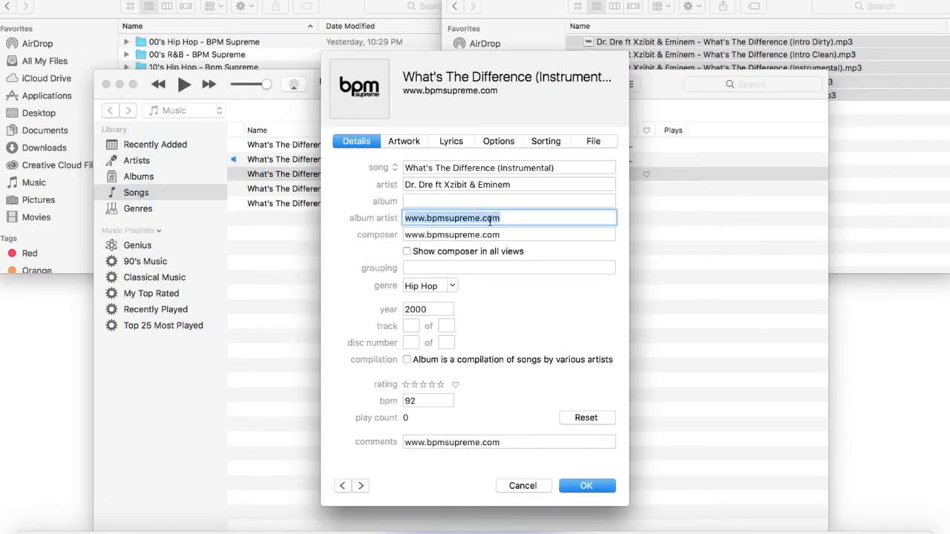
key(BackSpace)
key(Tab)
key(BackSpace)
key(Tab)
key(Tab)
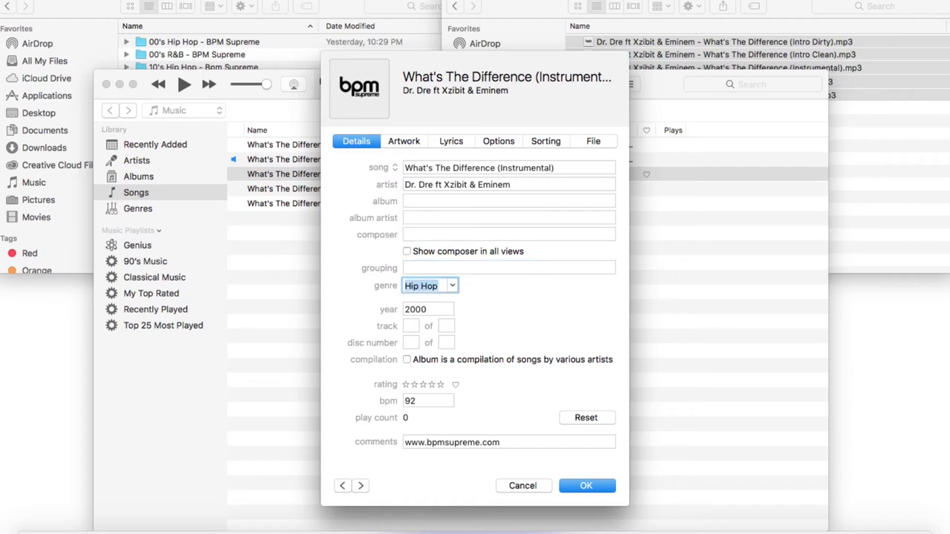
key(Left)
text(00's)
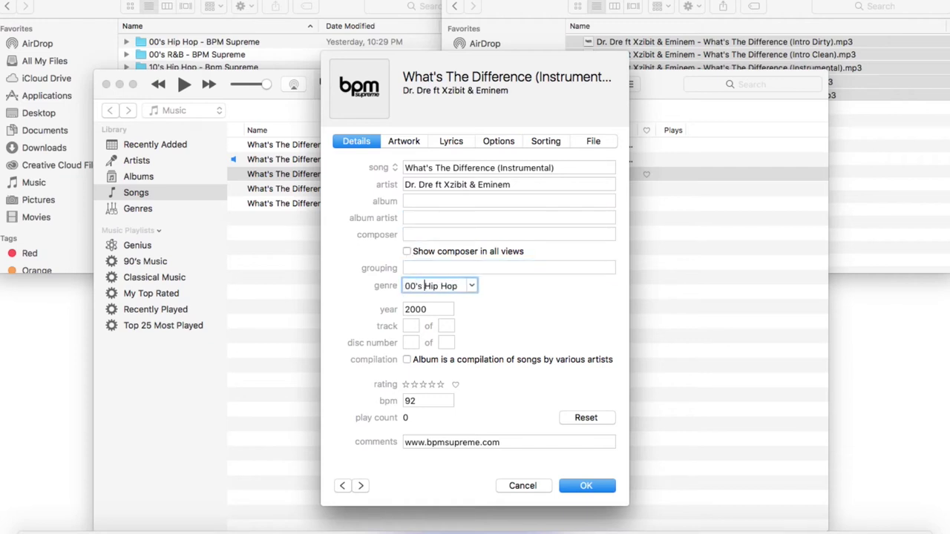
key(Tab)
key(Tab)
key(Tab)
key(Tab)
key(Tab)
key(Tab)
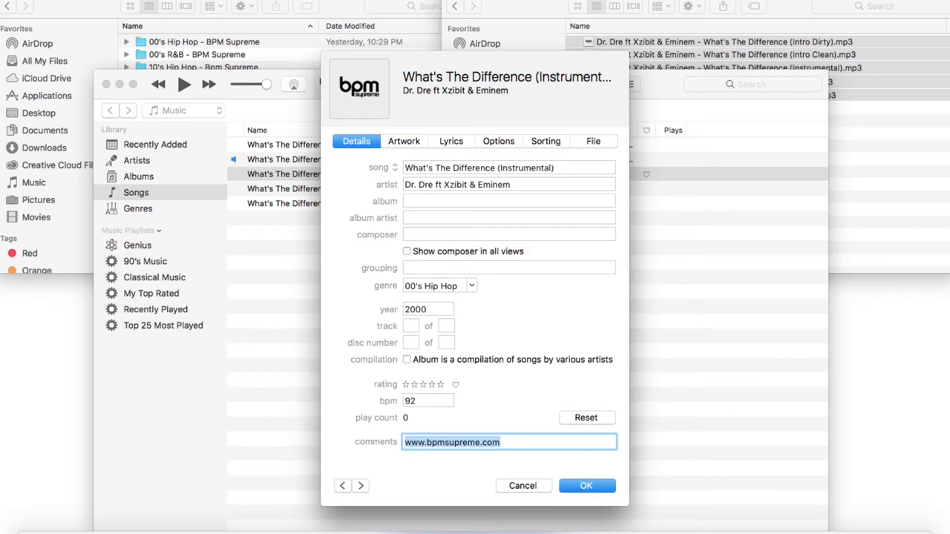
key(BackSpace)
key(Return)
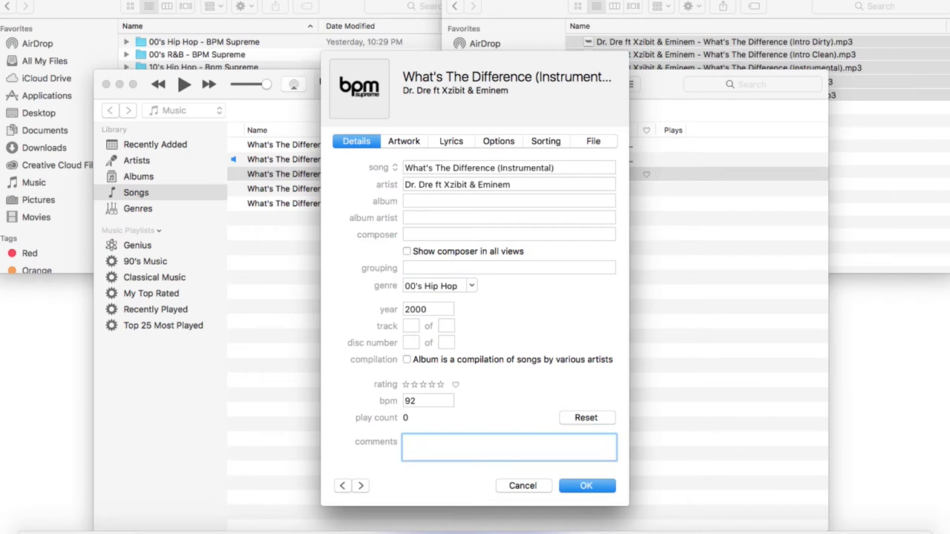
key(BackSpace)
key(Return)
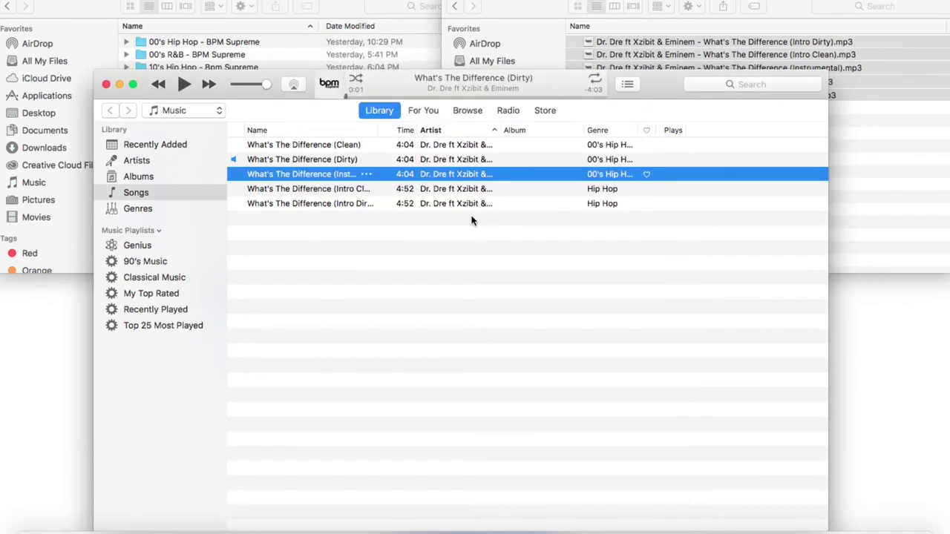
click(327, 189)
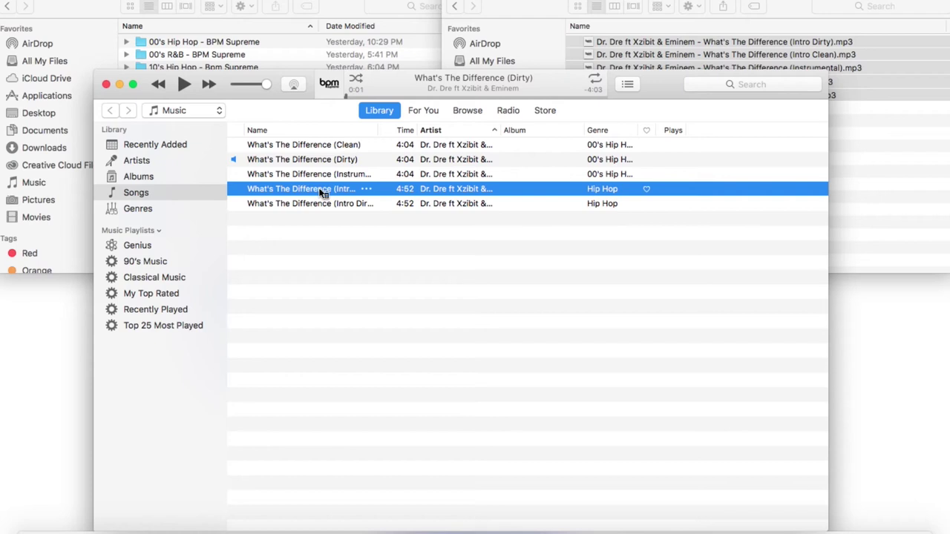
right_click(321, 191)
- Retag the Intro Clean version: genre 00's Hip Hop, no album artist, composer or comments
click(341, 256)
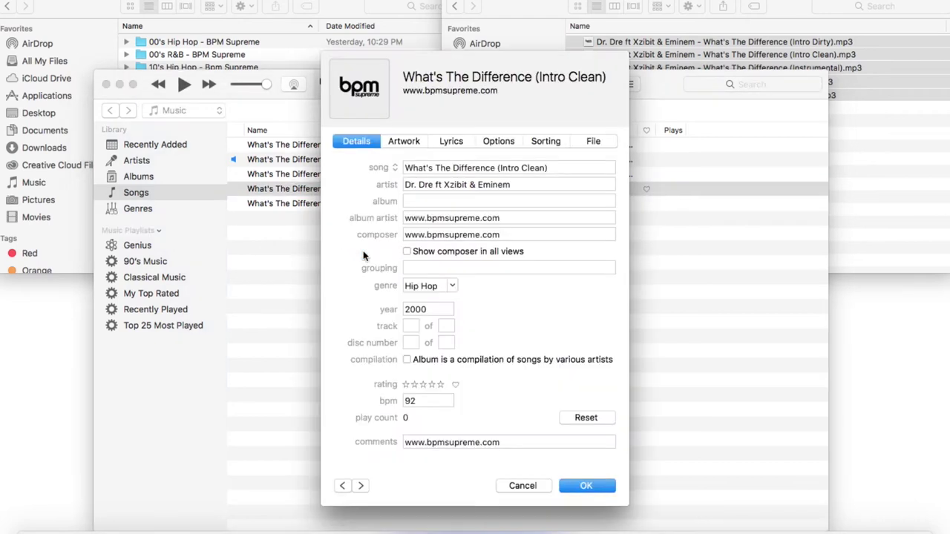
triple_click(467, 217)
key(BackSpace)
key(Tab)
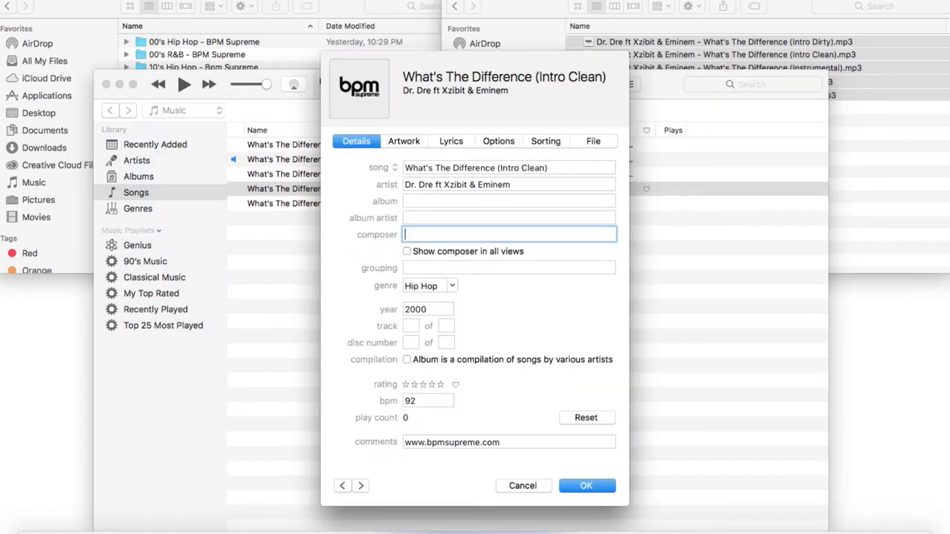
key(BackSpace)
key(Tab)
key(Tab)
click(407, 286)
text(00's)
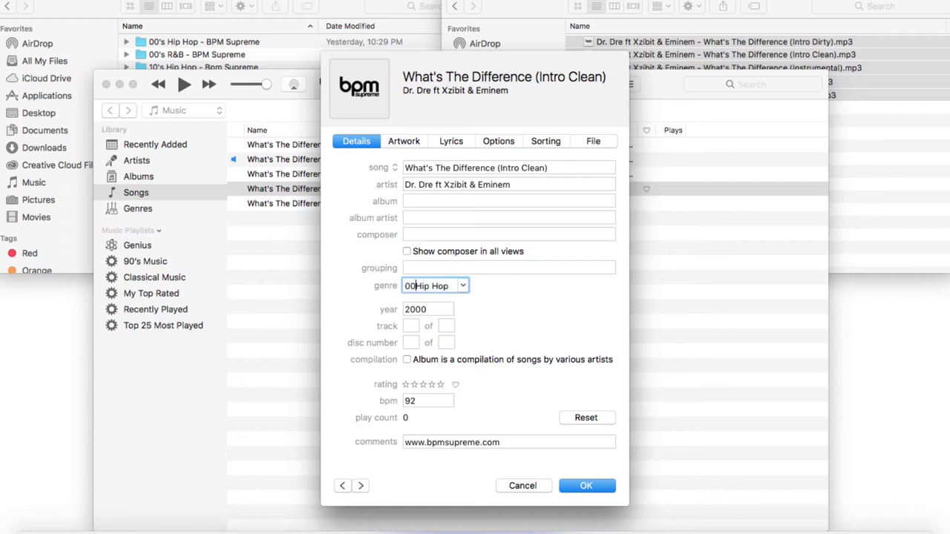
key(Tab)
key(Tab)
key(Tab)
key(Tab)
key(Tab)
key(Tab)
key(Tab)
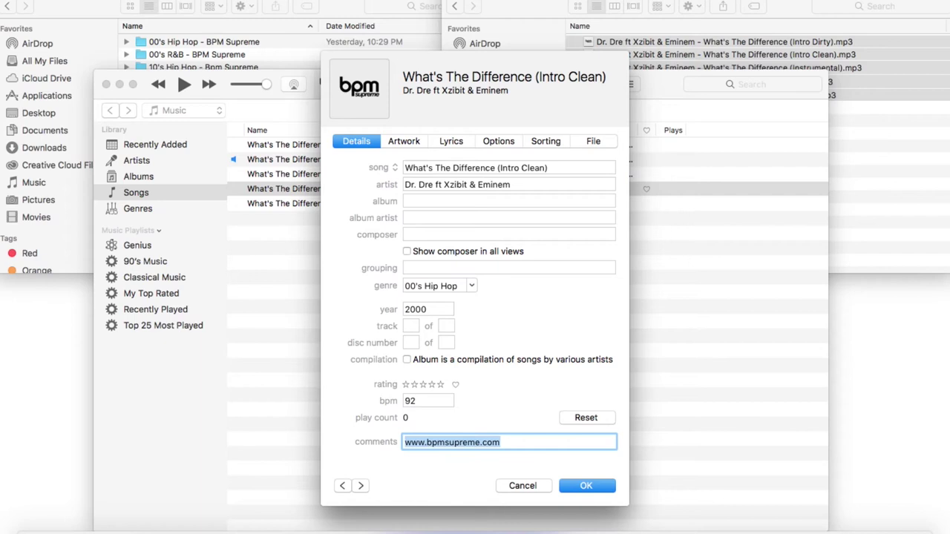
key(BackSpace)
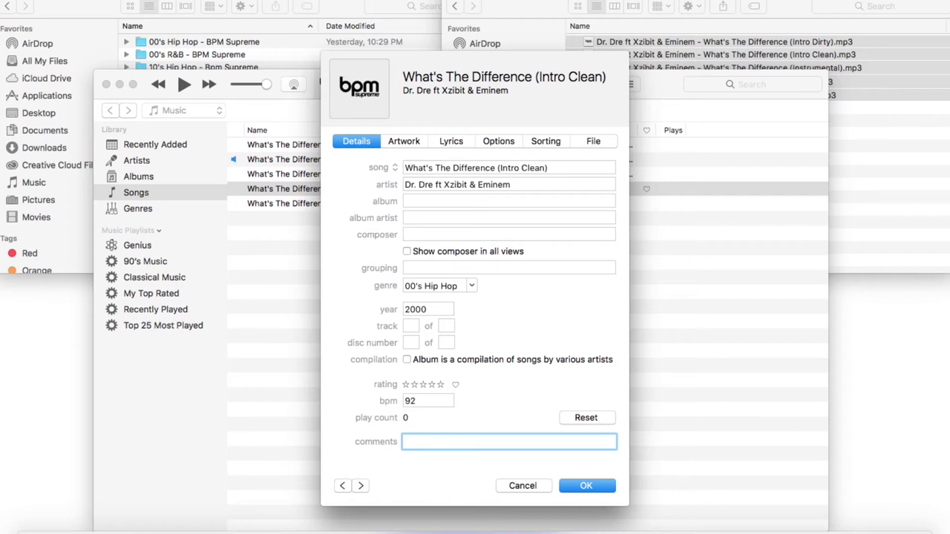
key(Tab)
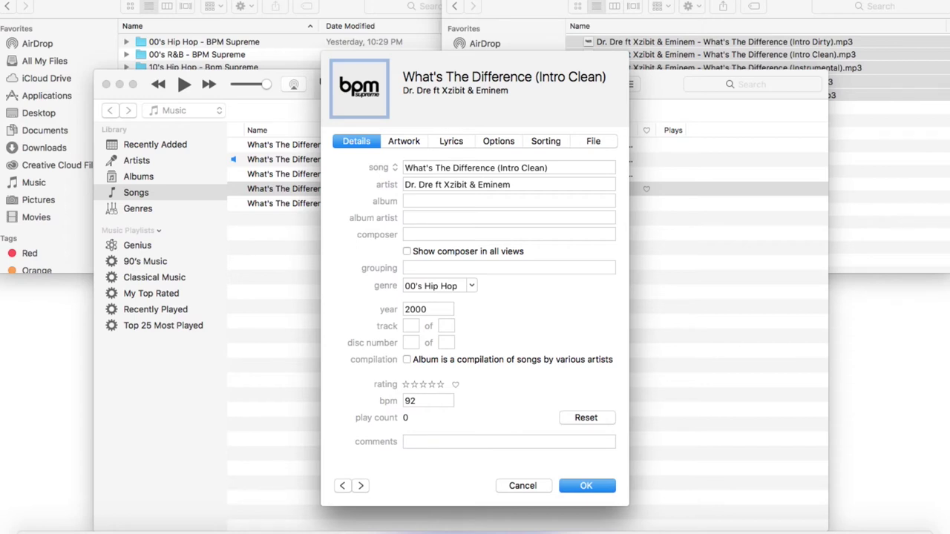
key(Return)
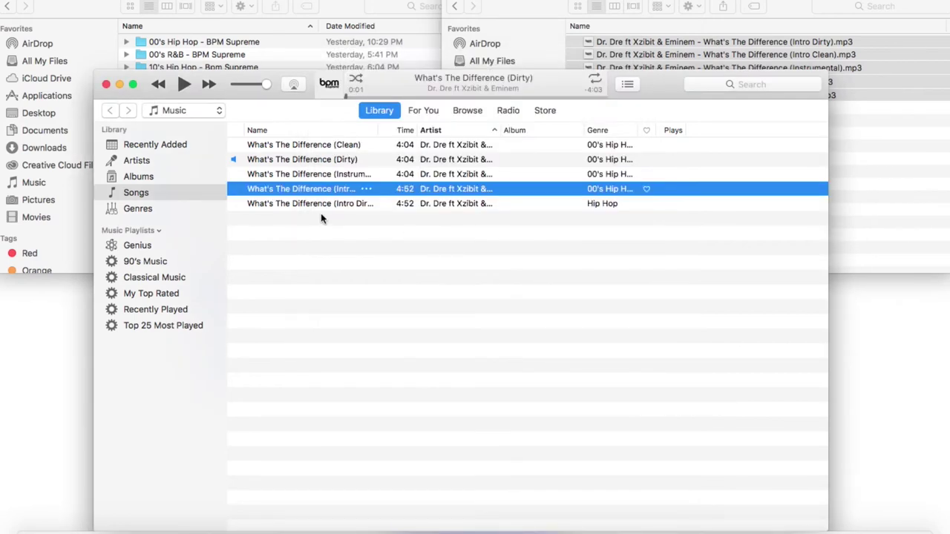
- Retag the Intro Dirty version: genre 00's Hip Hop, bpmsupreme.com credits and comment removed
click(309, 204)
right_click(310, 204)
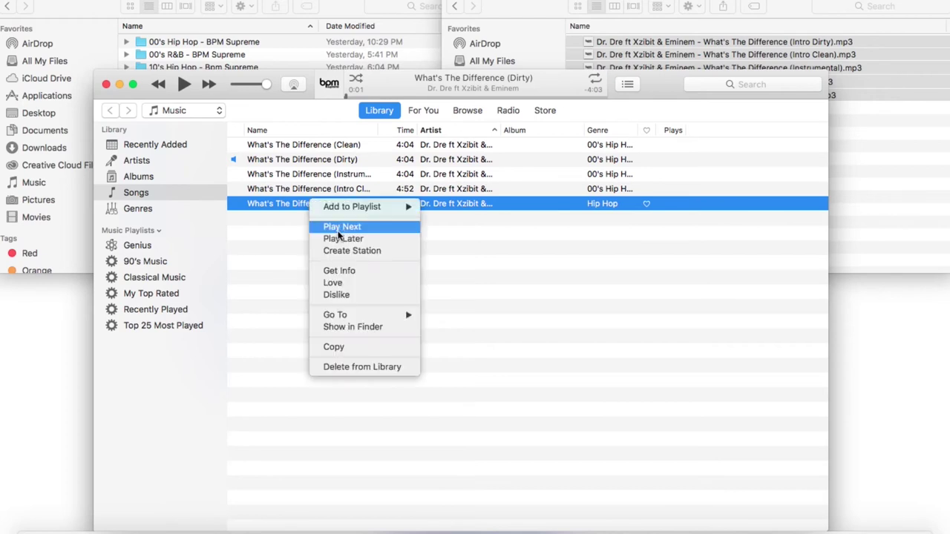
click(339, 270)
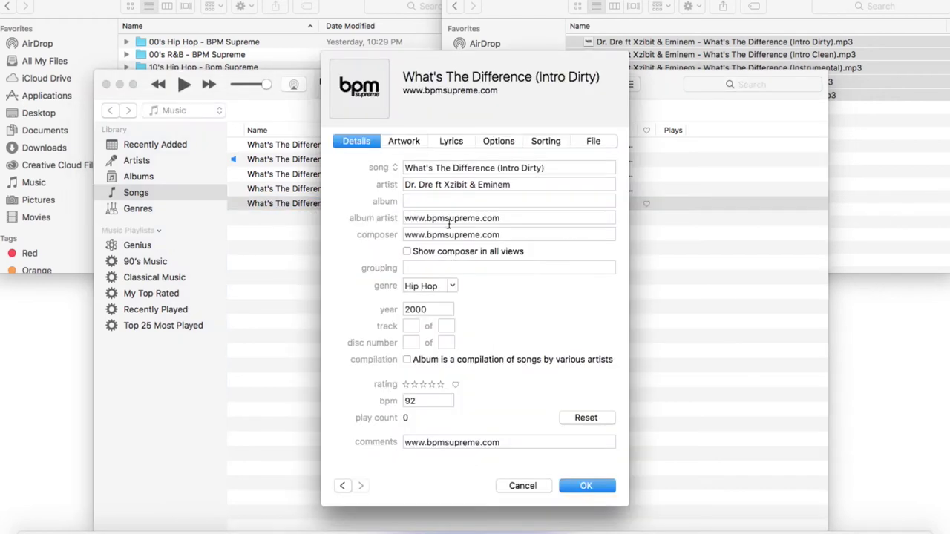
click(451, 220)
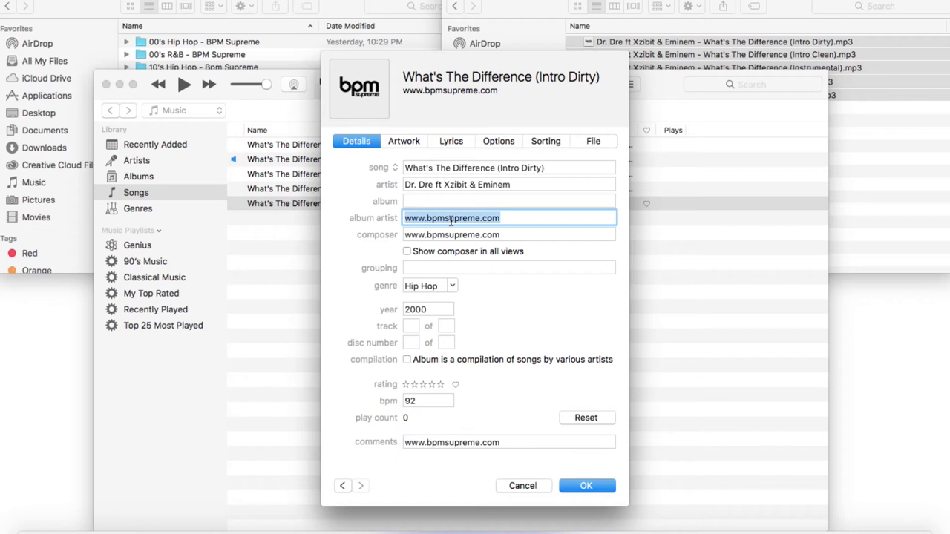
key(BackSpace)
key(Tab)
key(BackSpace)
key(Tab)
key(Tab)
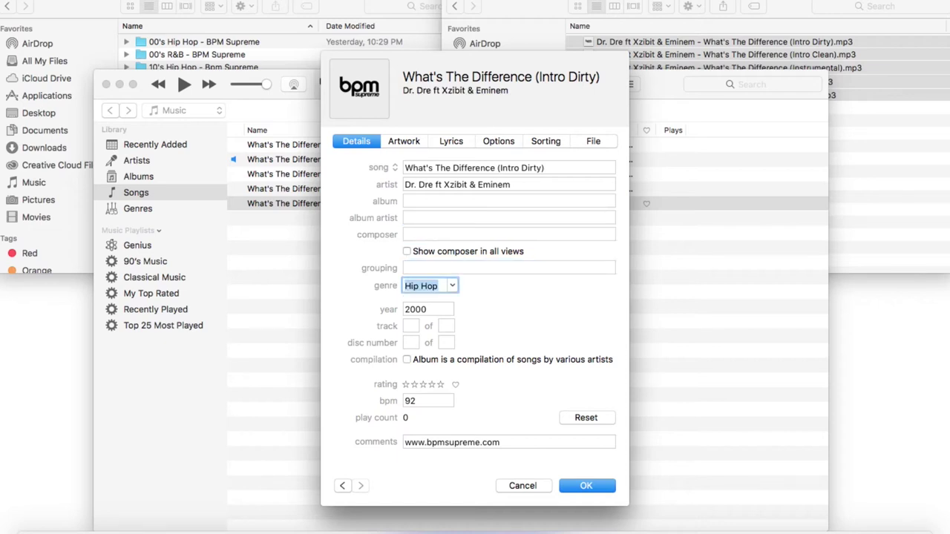
key(Left)
text(00's)
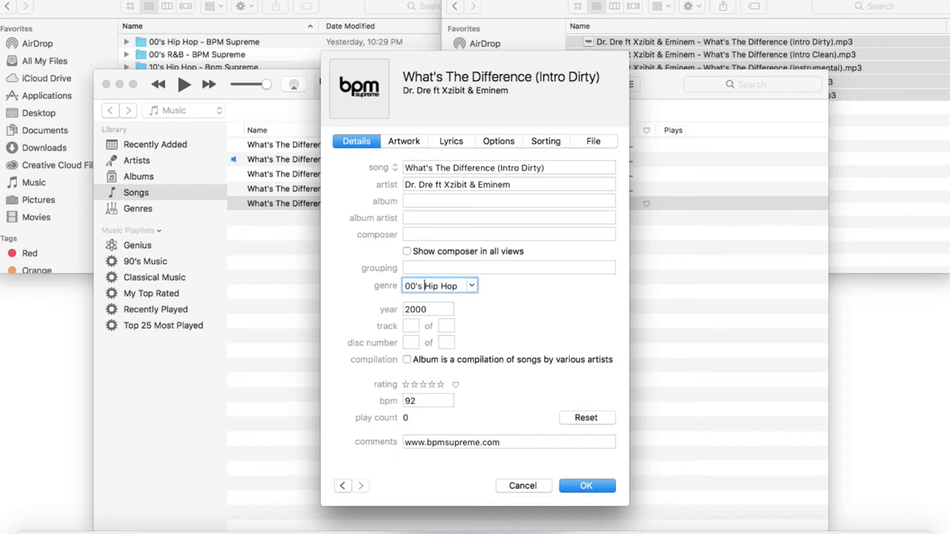
key(Tab)
key(Tab)
key(Tab)
key(Tab)
key(Tab)
key(Tab)
key(Tab)
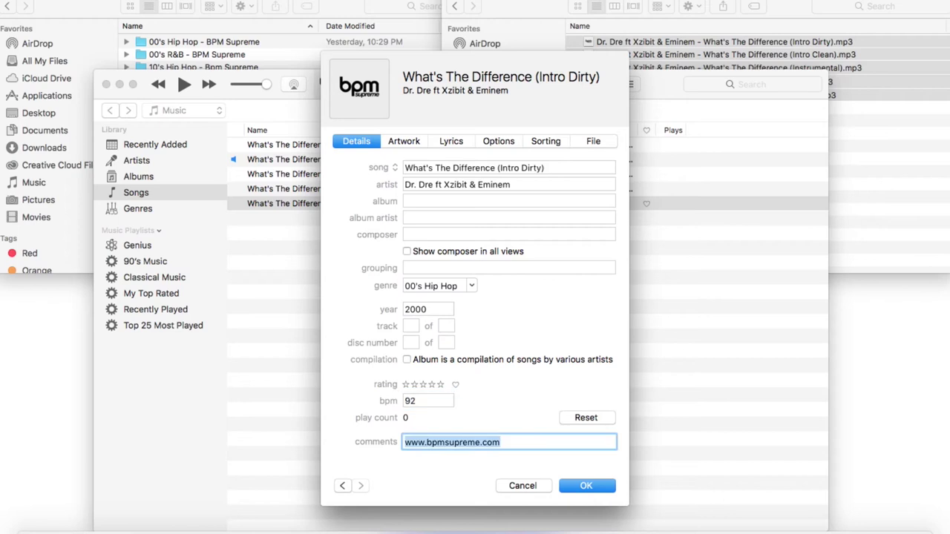
key(BackSpace)
key(Tab)
key(Return)
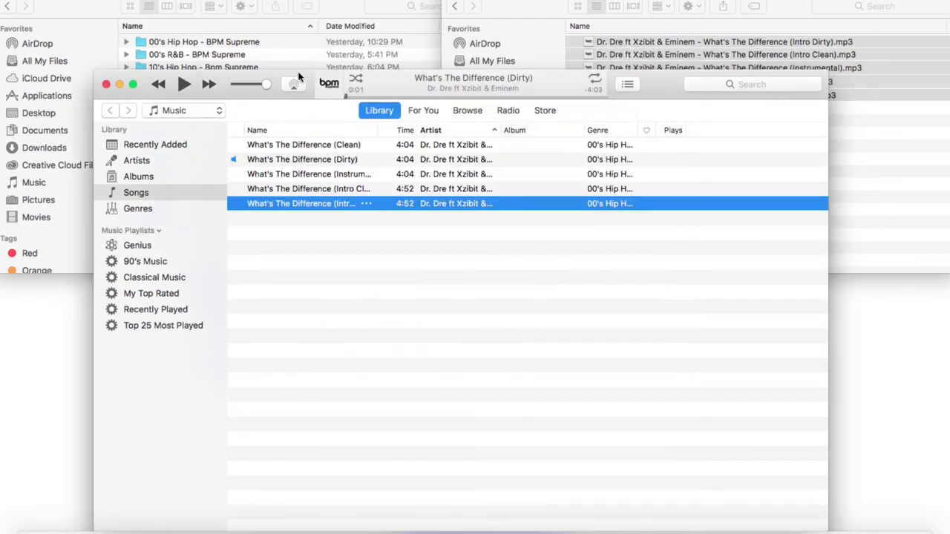
- Check the 00's Hip Hop folder, then browse the mp3s in 90's Hip Hop - BPM Supreme
drag(299, 78, 297, 114)
click(336, 10)
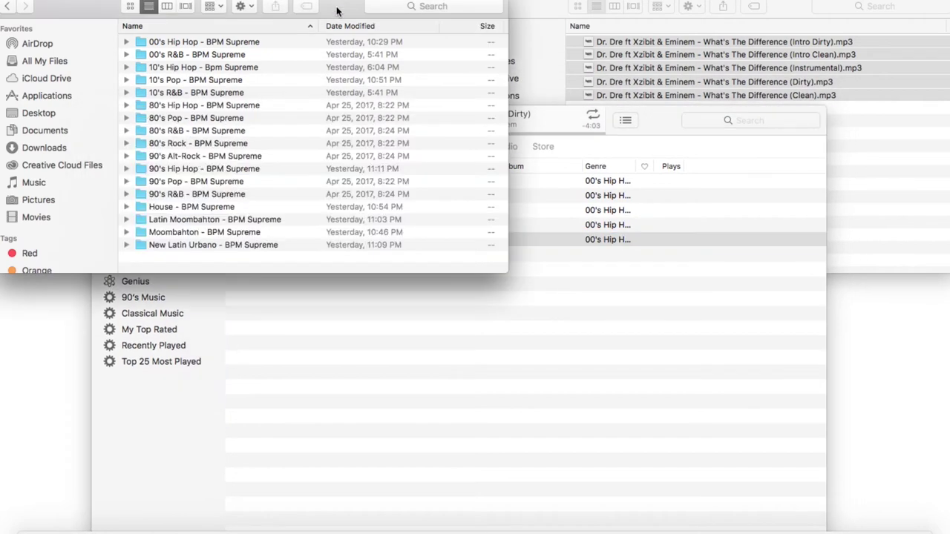
double_click(192, 43)
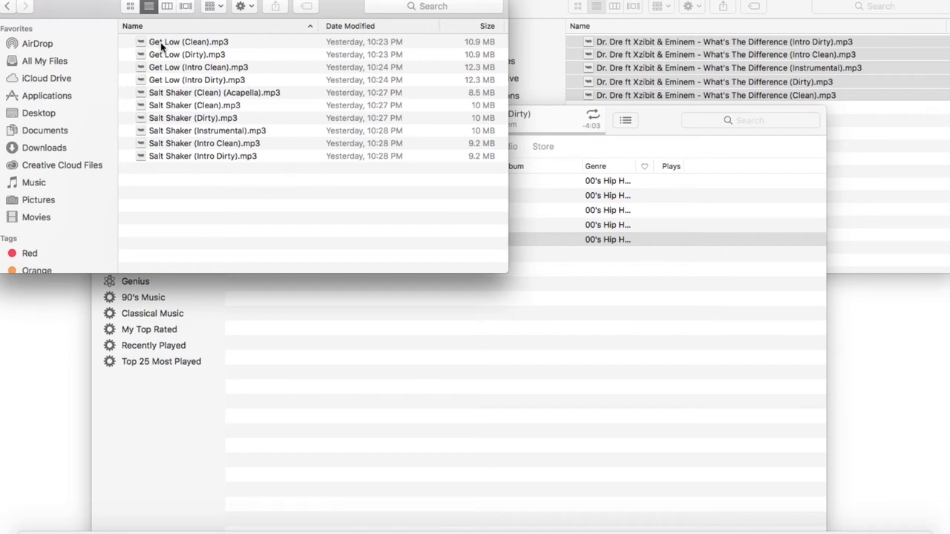
click(7, 7)
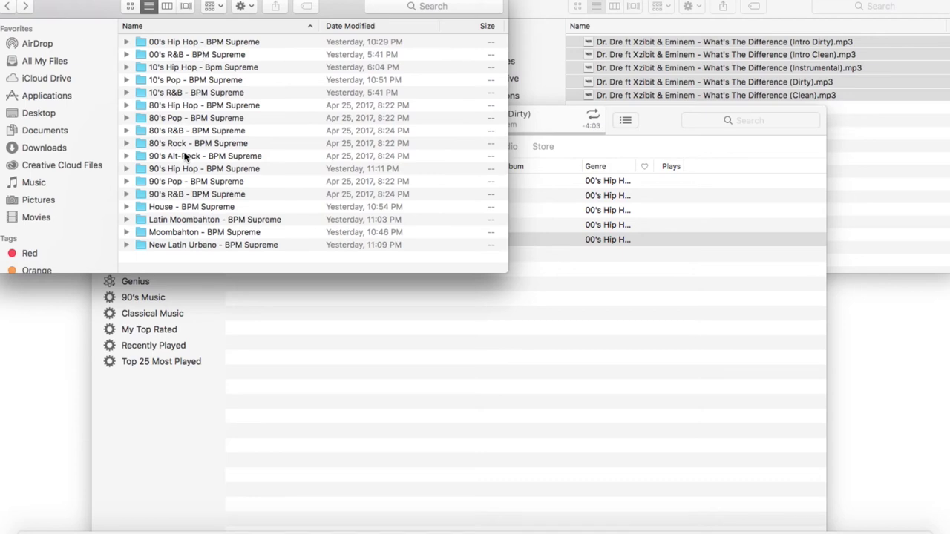
double_click(182, 168)
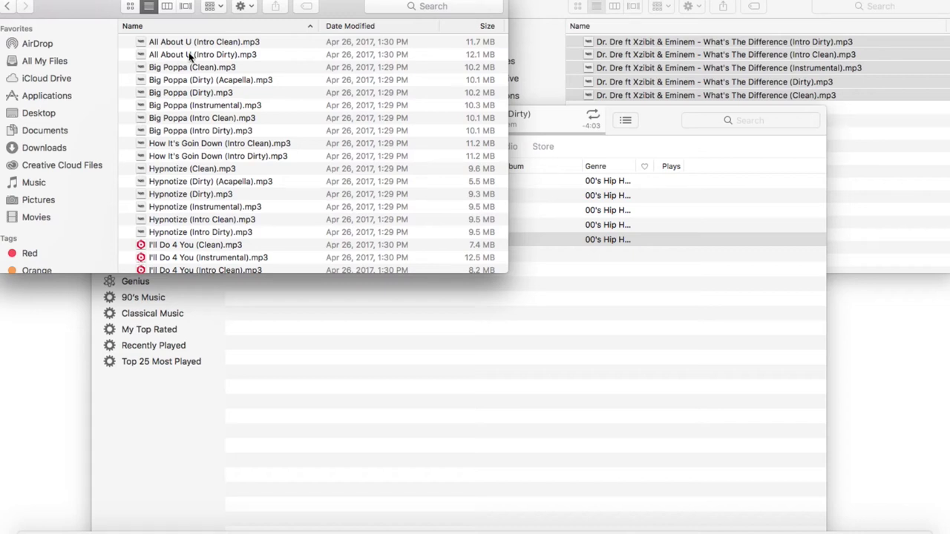
scroll(188, 52, down, 5)
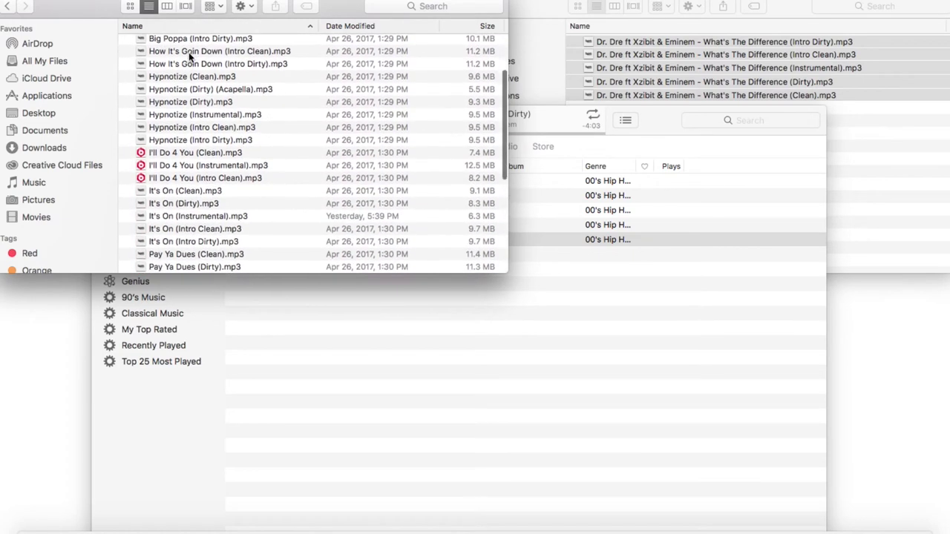
scroll(189, 52, down, 6)
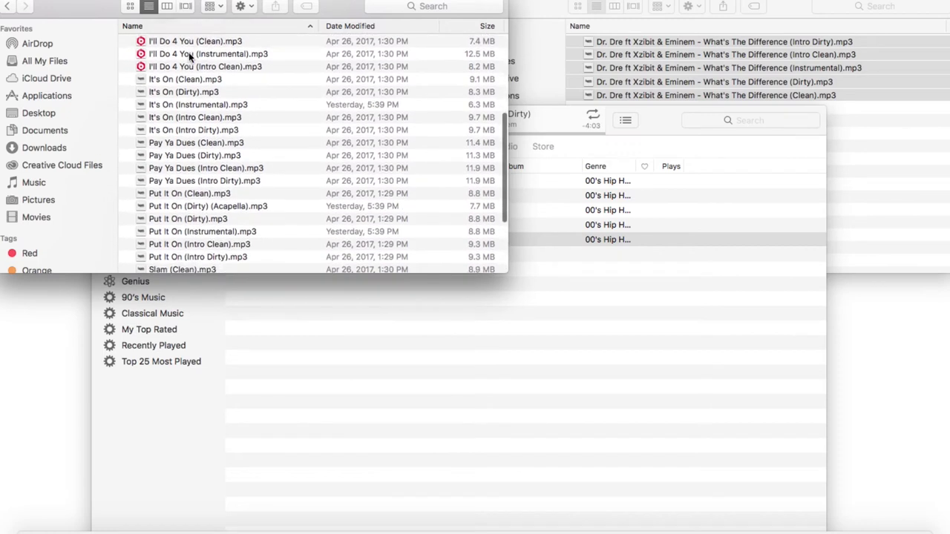
scroll(189, 52, down, 6)
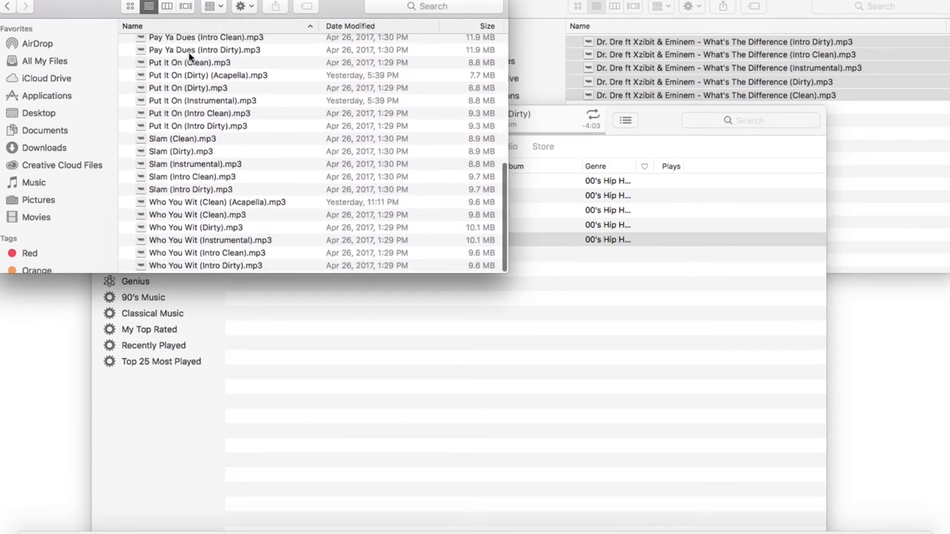
scroll(189, 51, up, 2)
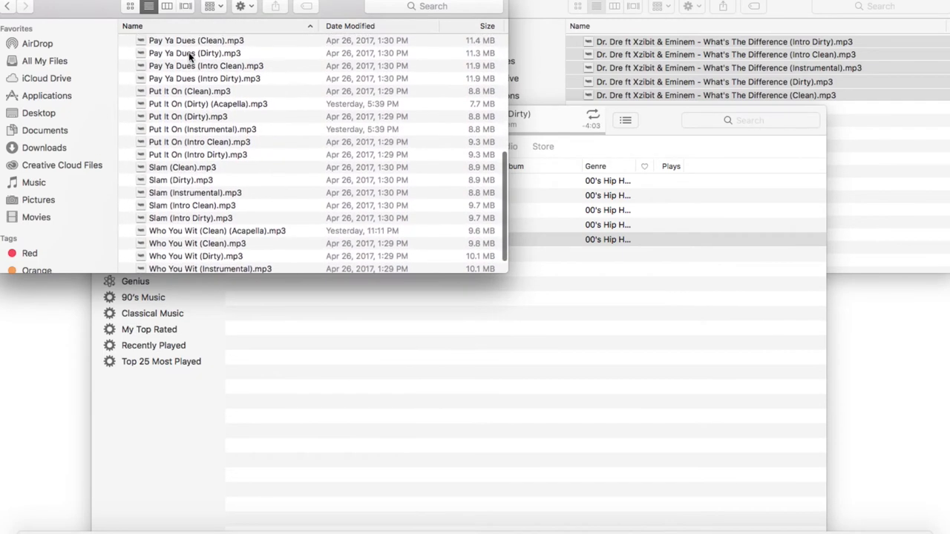
scroll(188, 52, up, 15)
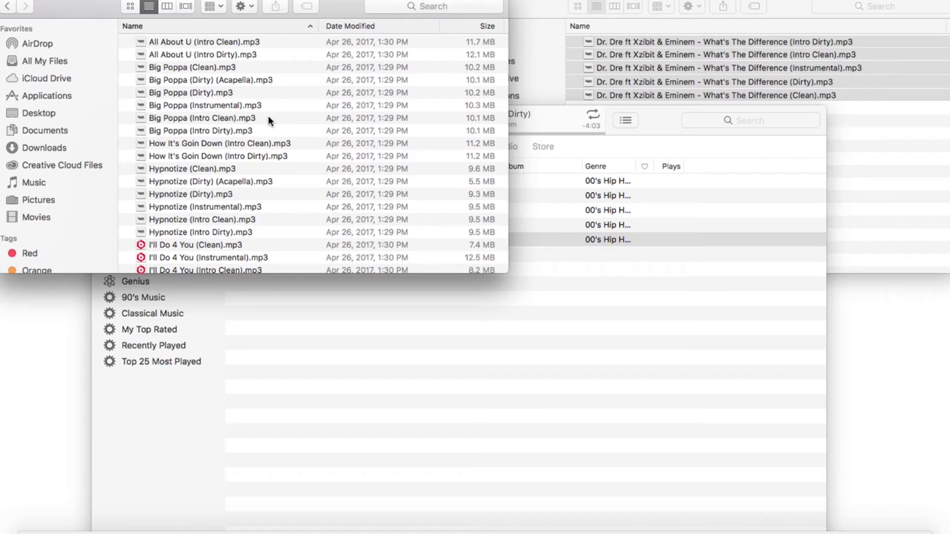
- Drag the five songs into the 00's Hip Hop - BPM Supreme folder, then delete them from iTunes to the Trash
click(4, 9)
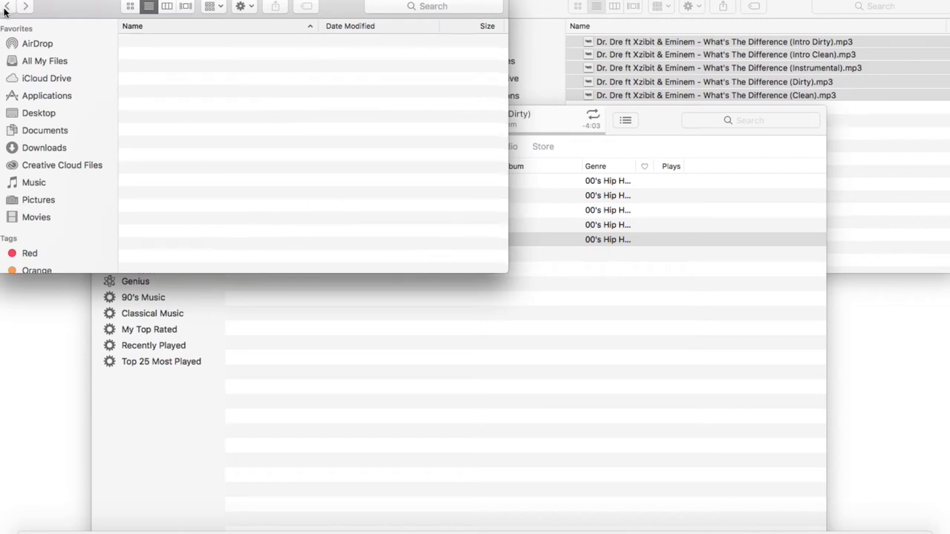
double_click(220, 42)
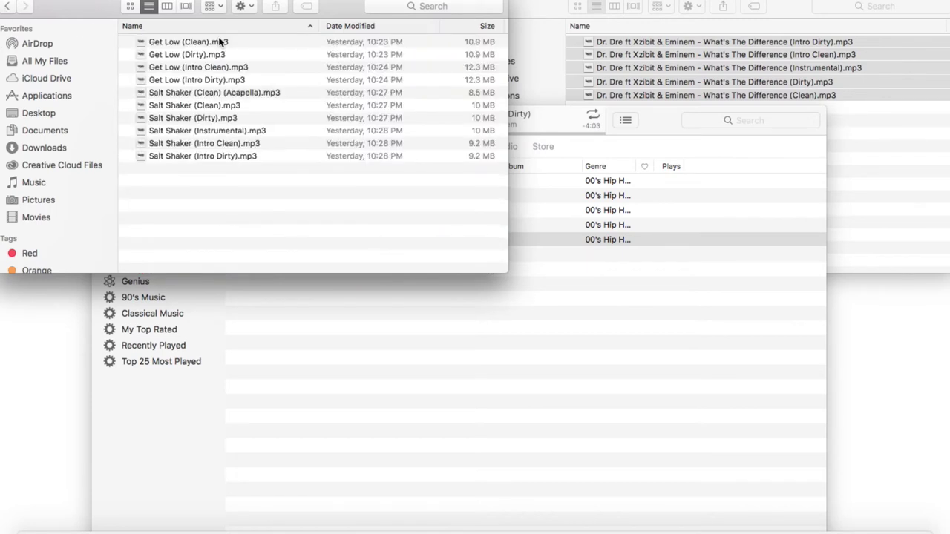
click(660, 121)
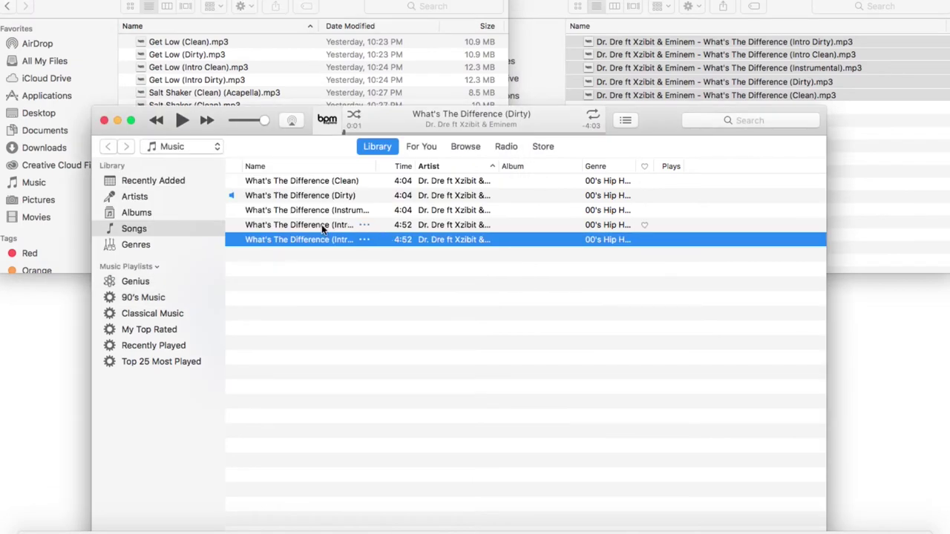
key(super+a)
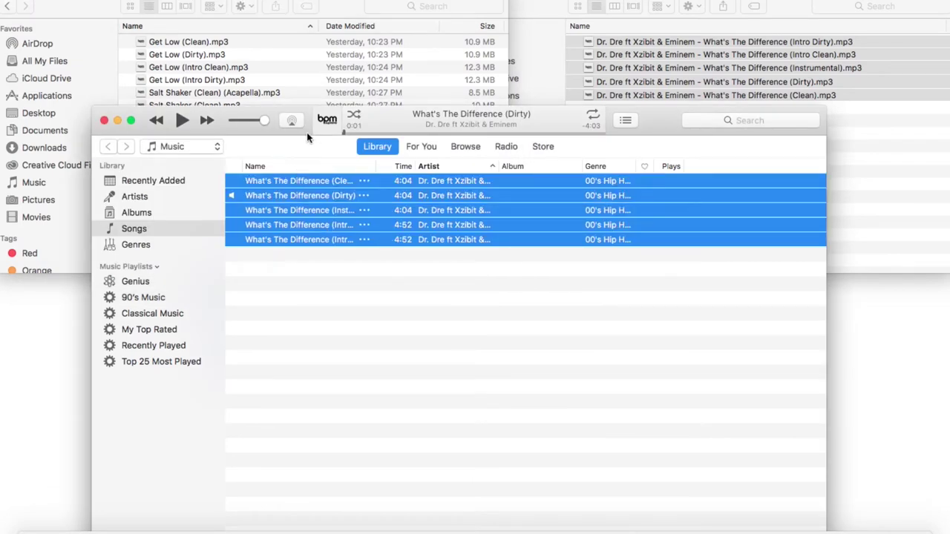
drag(306, 132, 308, 241)
drag(301, 286, 250, 141)
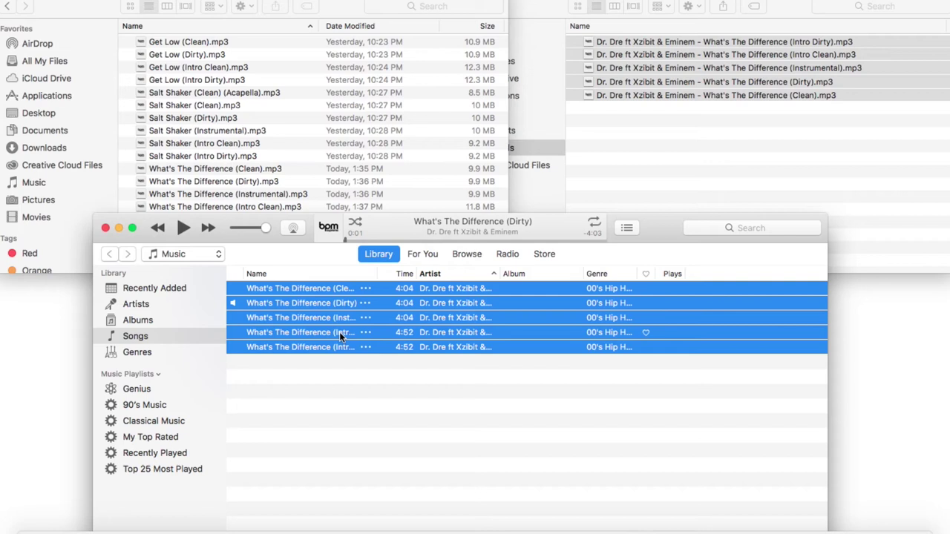
key(Delete)
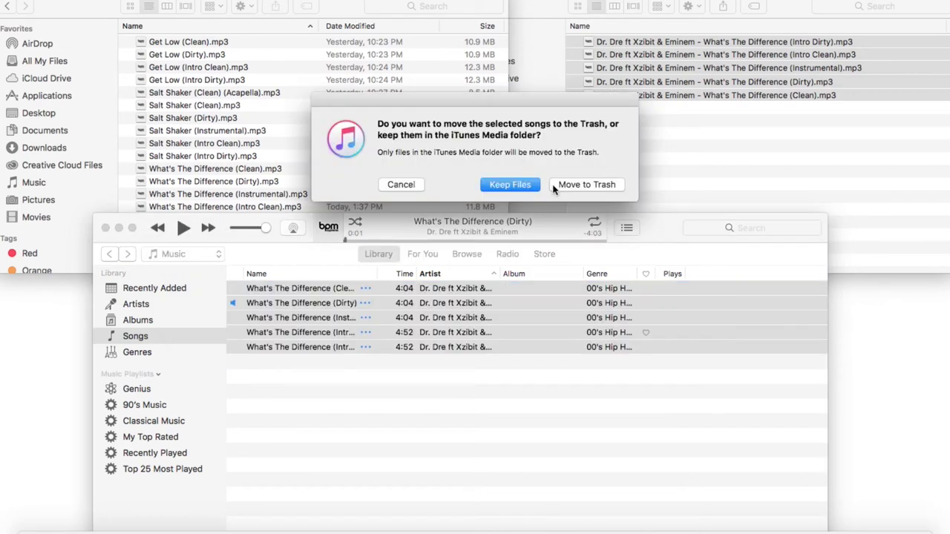
click(590, 186)
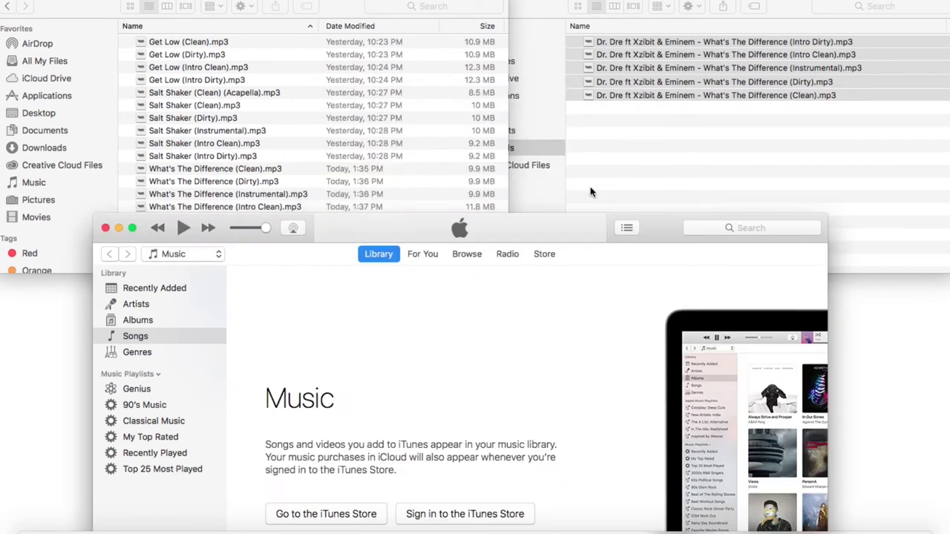
- Trash the five original Dr. Dre downloads and review the Trash with full file names shown
click(784, 5)
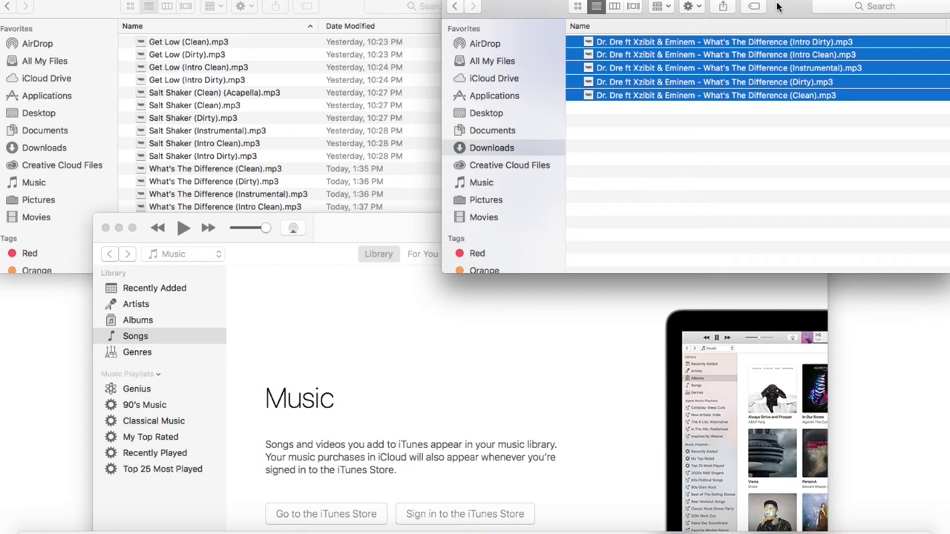
key(super+BackSpace)
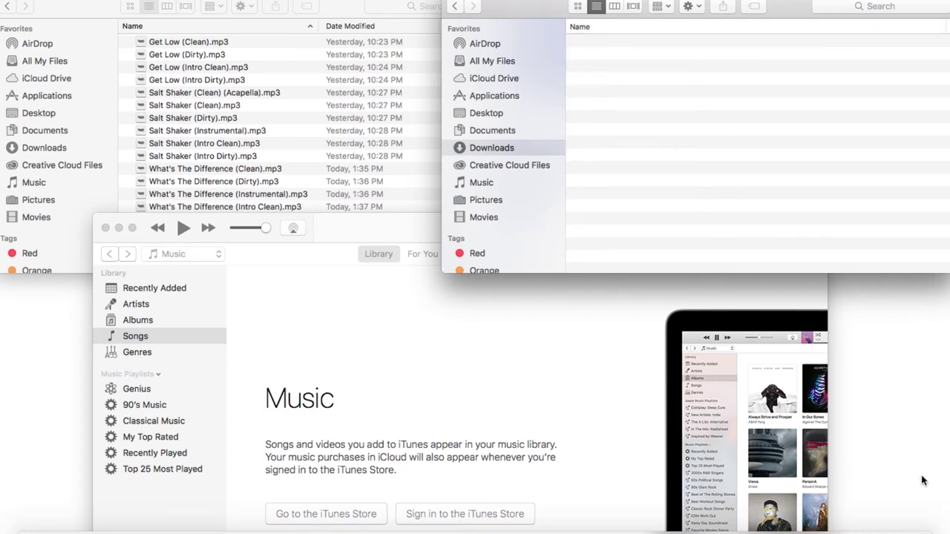
click(915, 529)
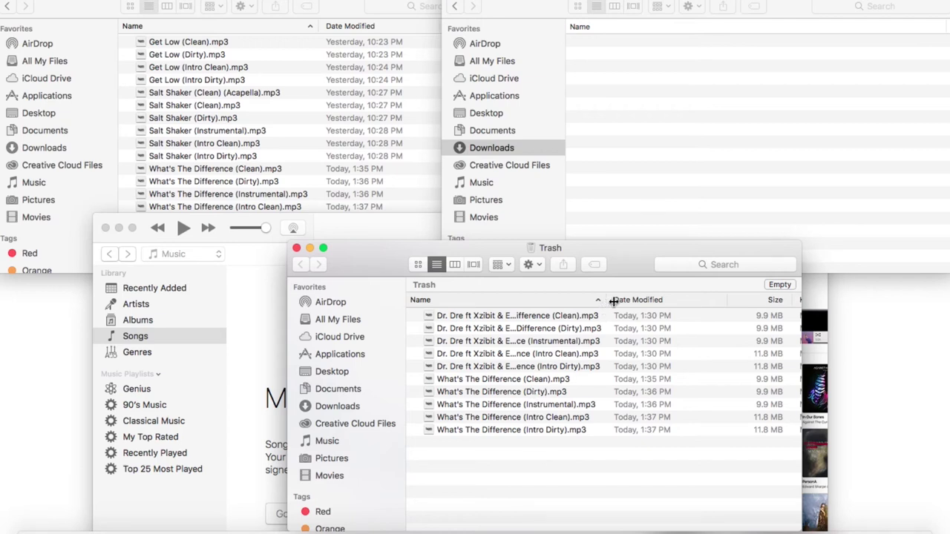
drag(613, 301, 722, 315)
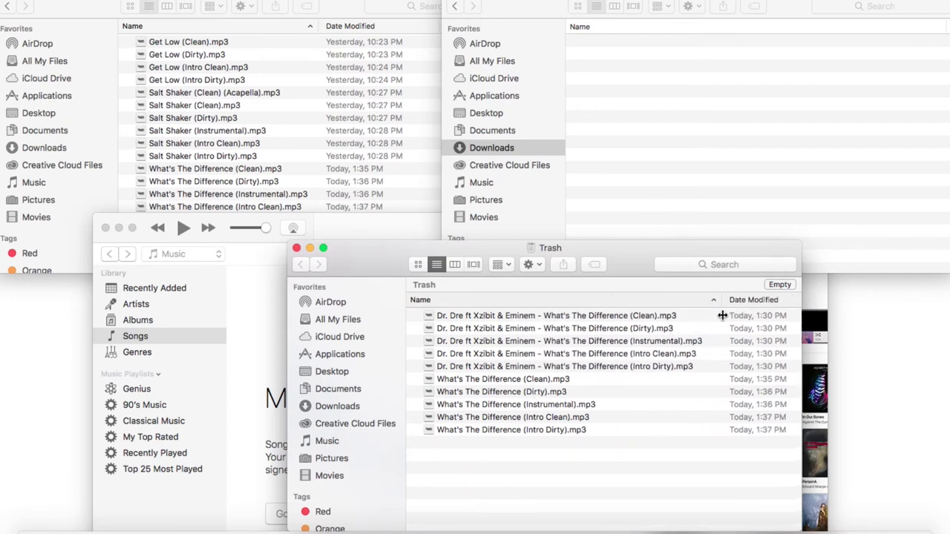
drag(420, 311, 438, 369)
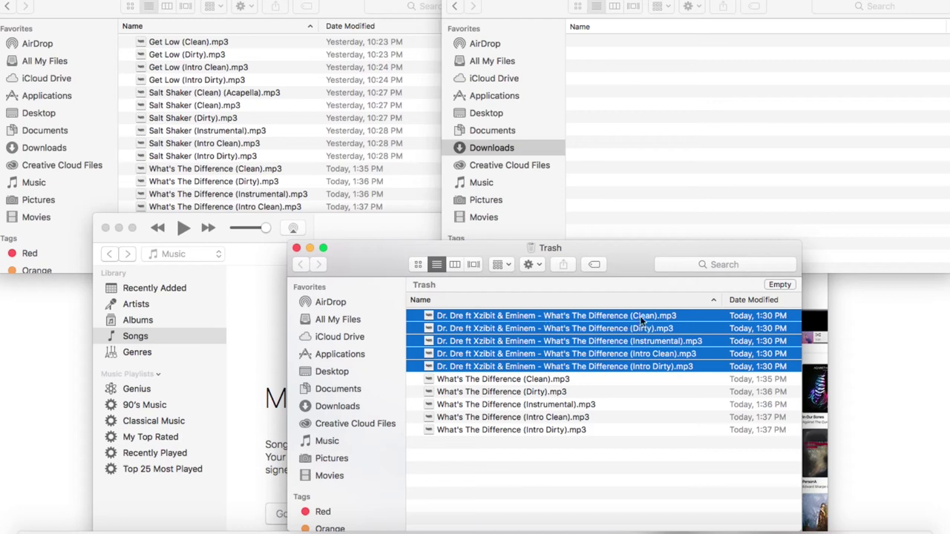
click(432, 381)
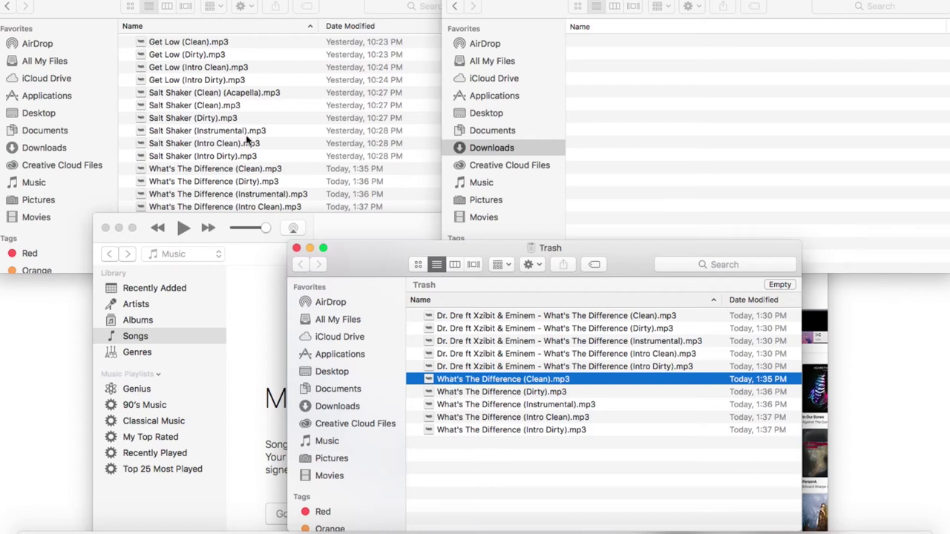
- Permanently empty the Trash from its actions menu
click(337, 12)
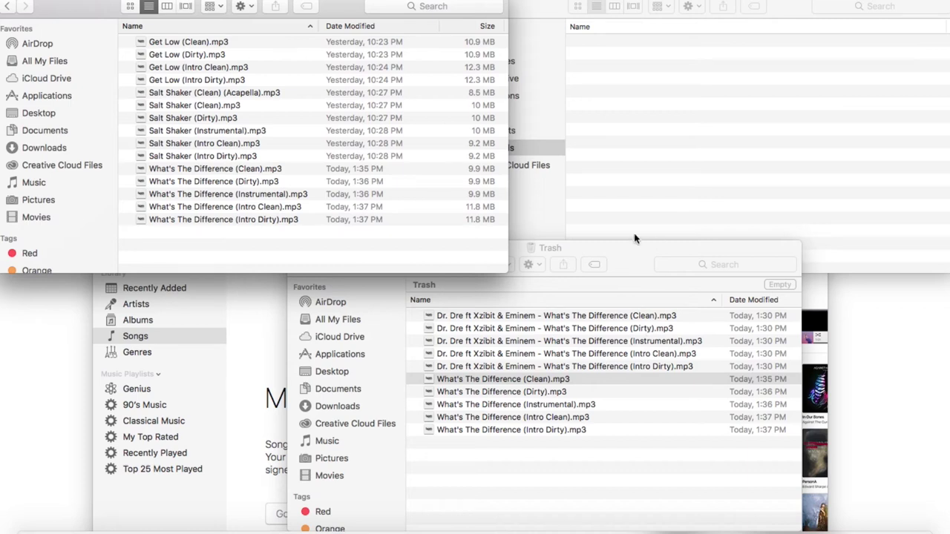
click(629, 255)
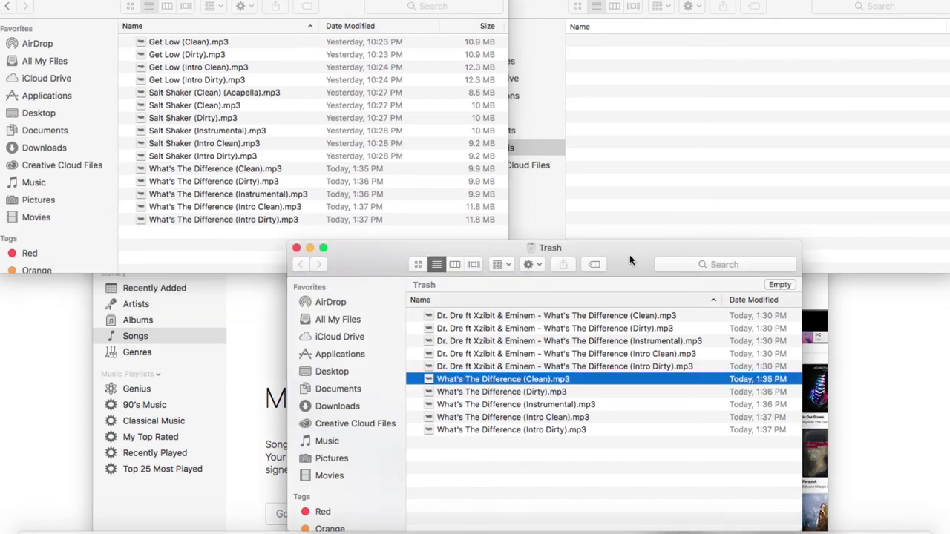
click(538, 267)
click(543, 315)
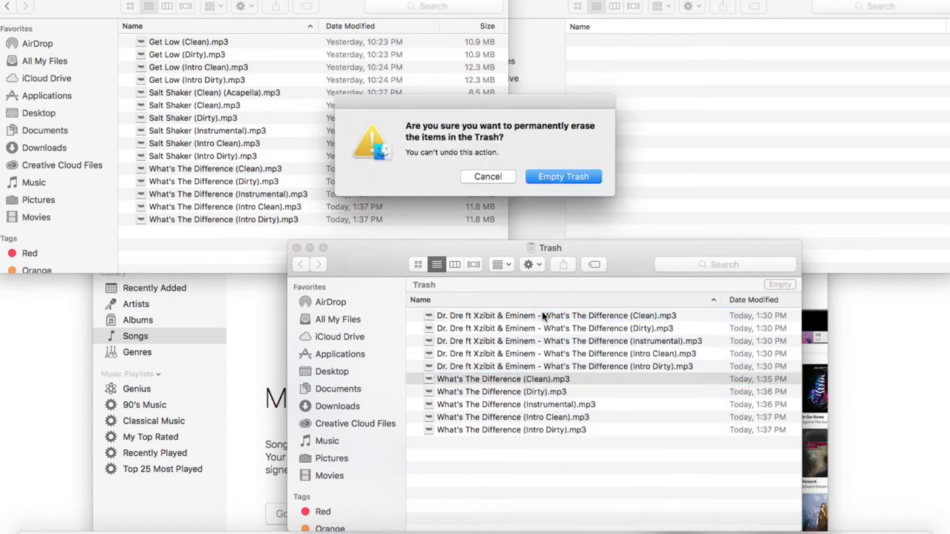
key(Return)
- Launch Serato DJ and expand the BPM Supreme crate to its 90's Hip Hop subcrate
click(542, 317)
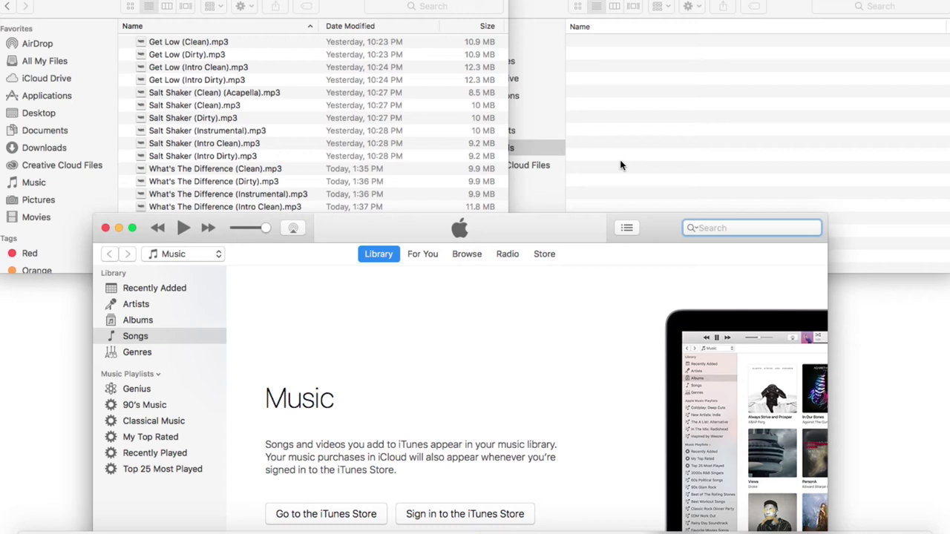
click(88, 14)
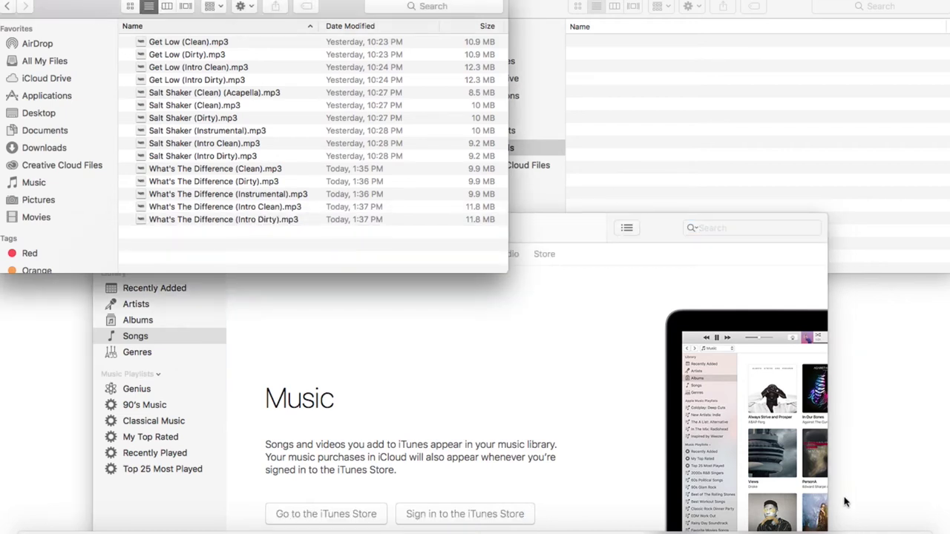
click(855, 529)
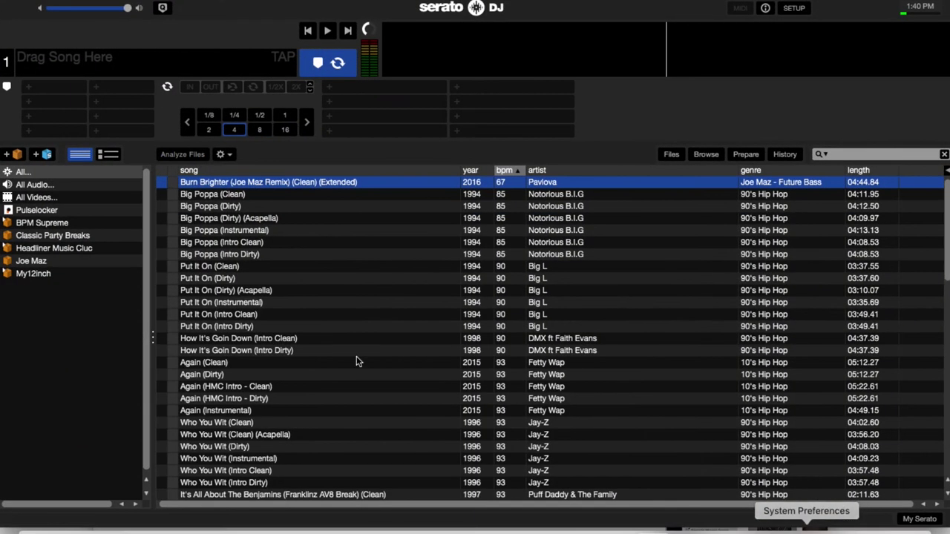
click(9, 224)
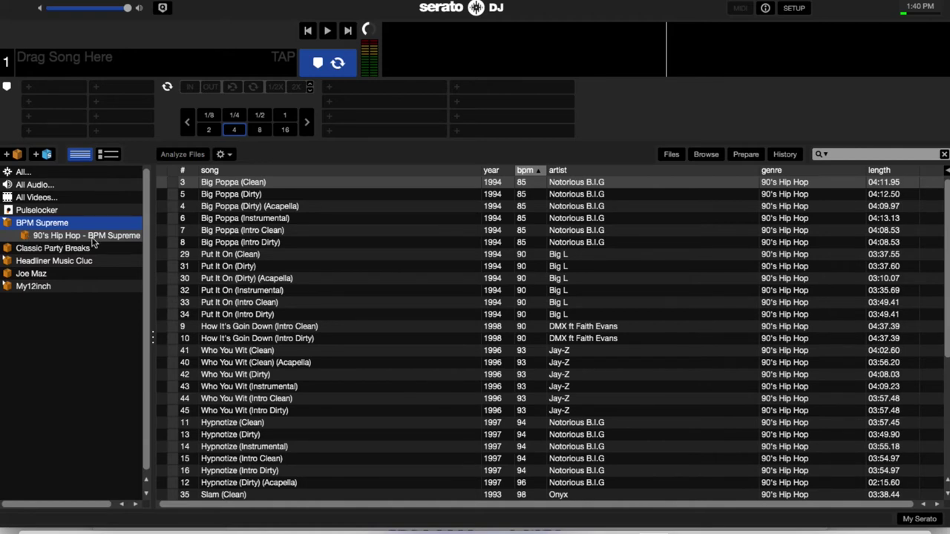
- Browse Files to Music › Serato Crates › Bpm Supreme › 00's Hip Hop - BPM Supreme and drag it to the crate sidebar
click(671, 156)
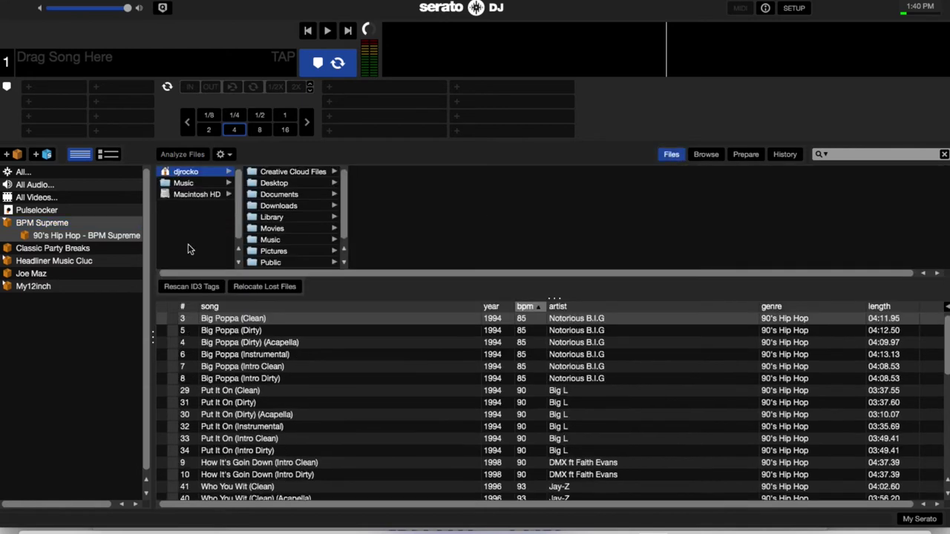
click(276, 240)
click(406, 219)
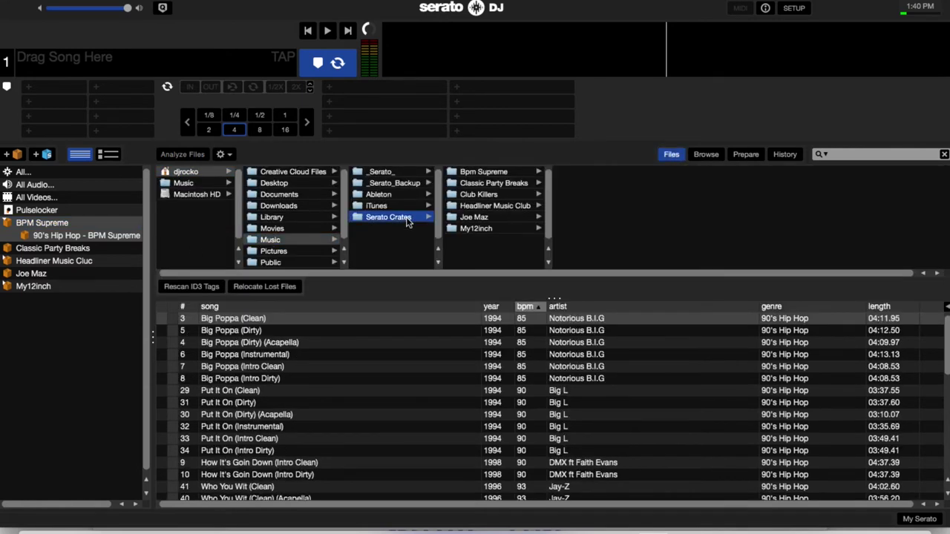
click(508, 173)
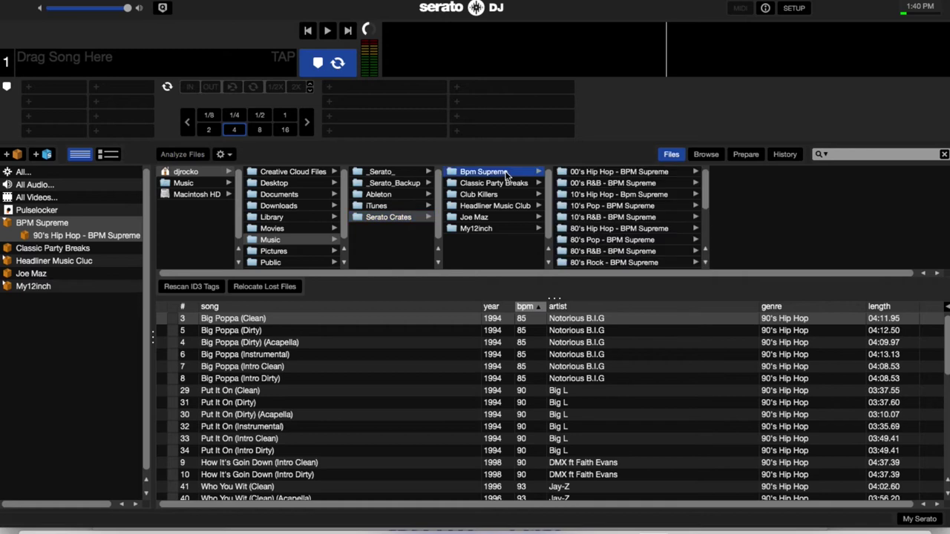
click(620, 176)
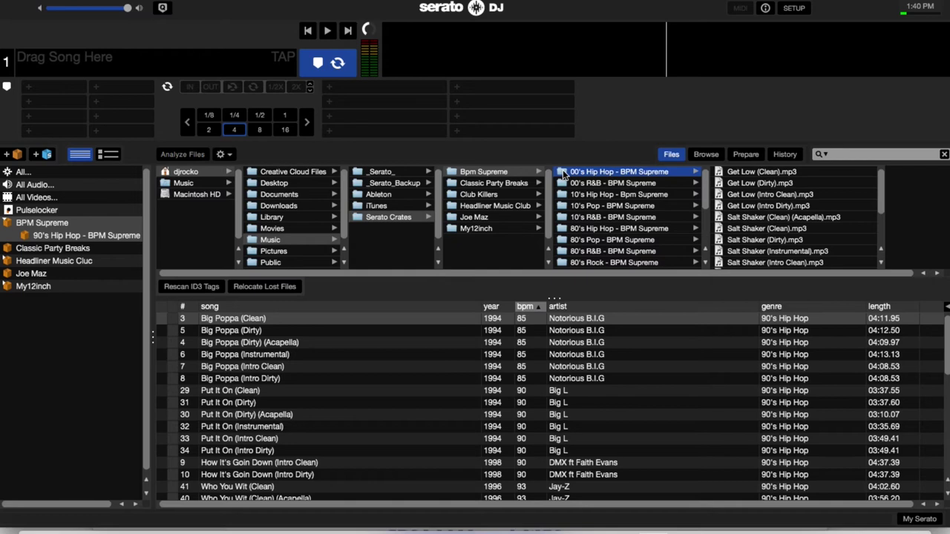
drag(565, 173, 65, 396)
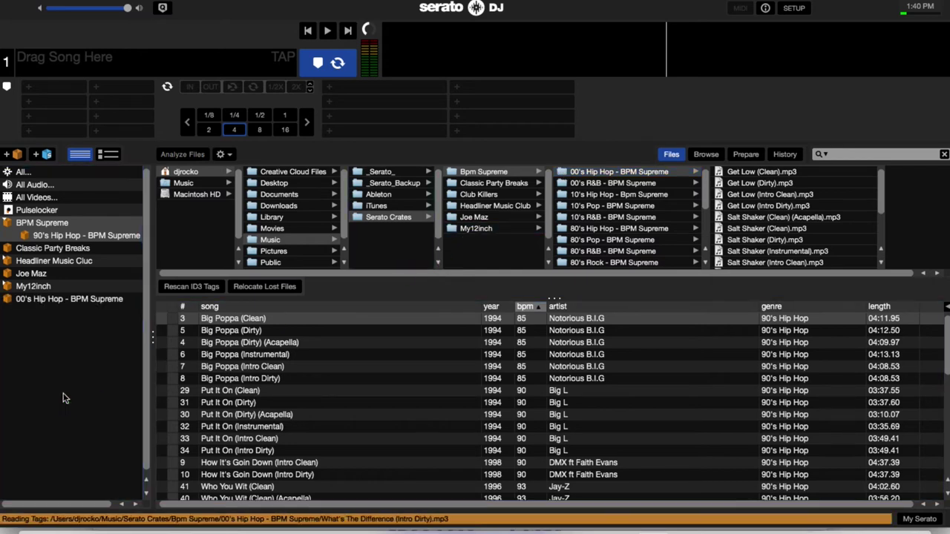
- View the 15 tracks in the new 00's Hip Hop - BPM Supreme crate and close file browsing
click(23, 303)
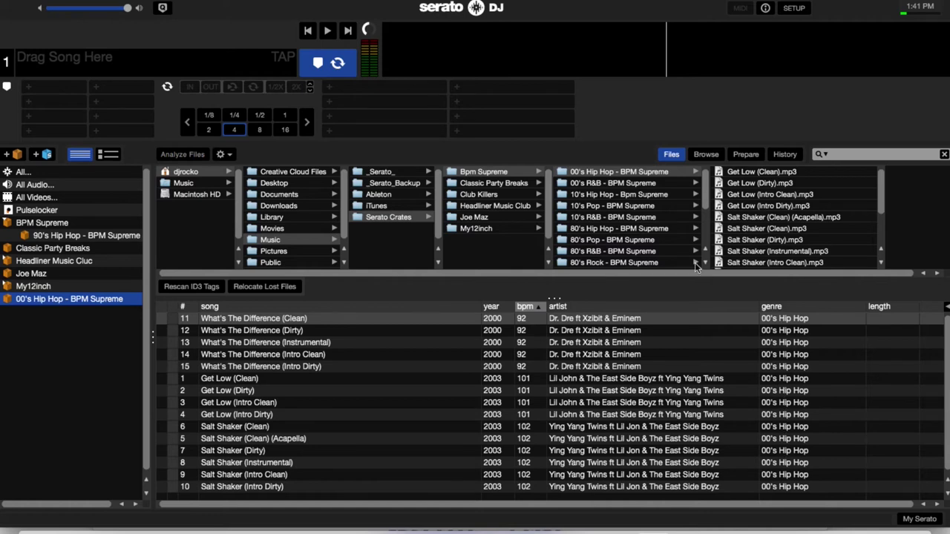
click(672, 155)
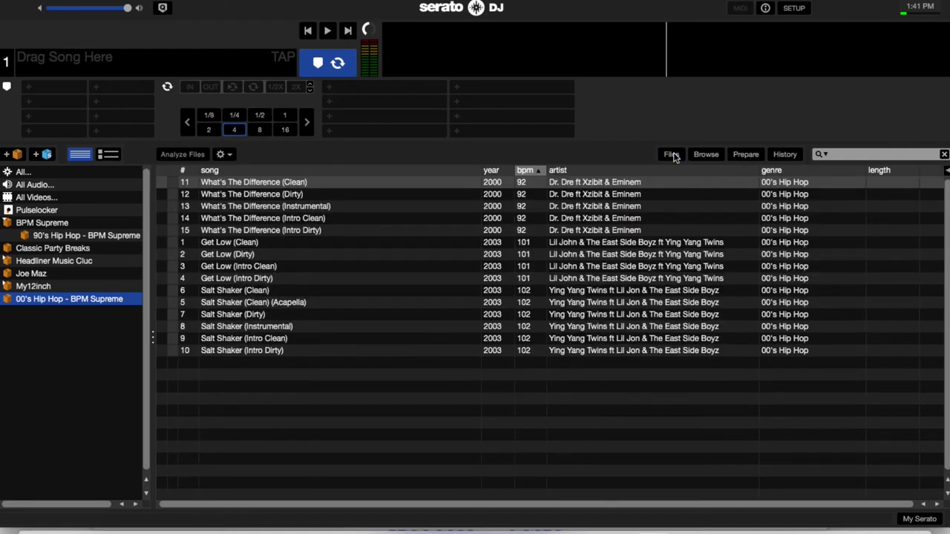
- Nest the 00's Hip Hop crate inside BPM Supreme, below 90's Hip Hop - BPM Supreme
click(673, 155)
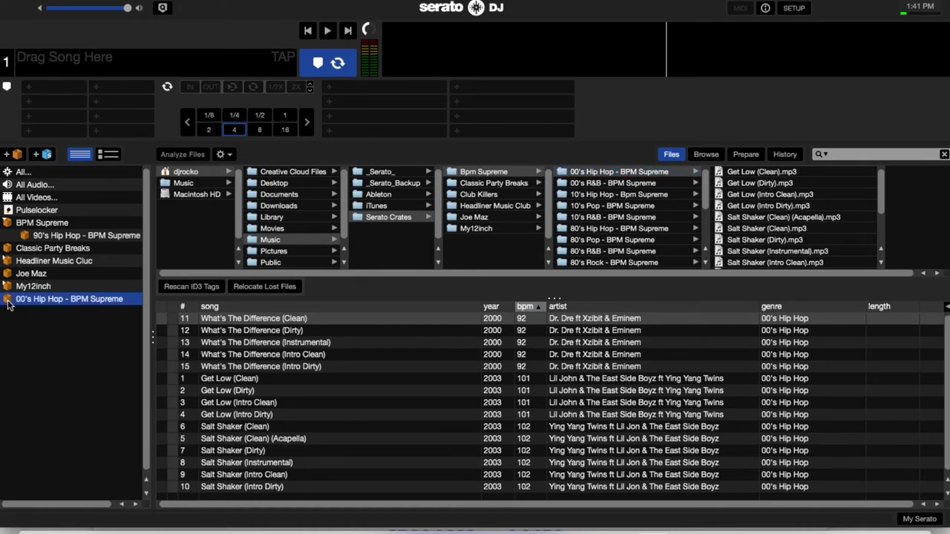
drag(9, 305, 28, 231)
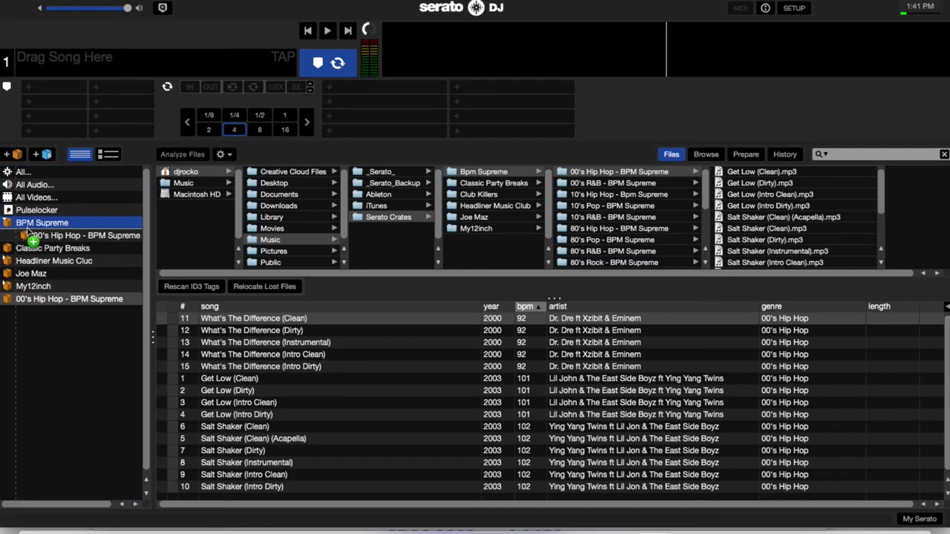
drag(27, 230, 27, 231)
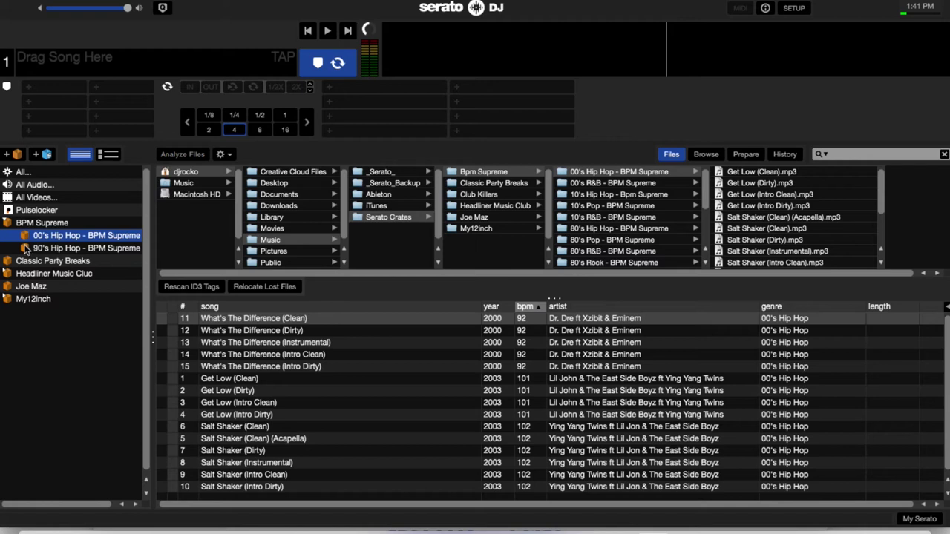
drag(26, 238, 25, 253)
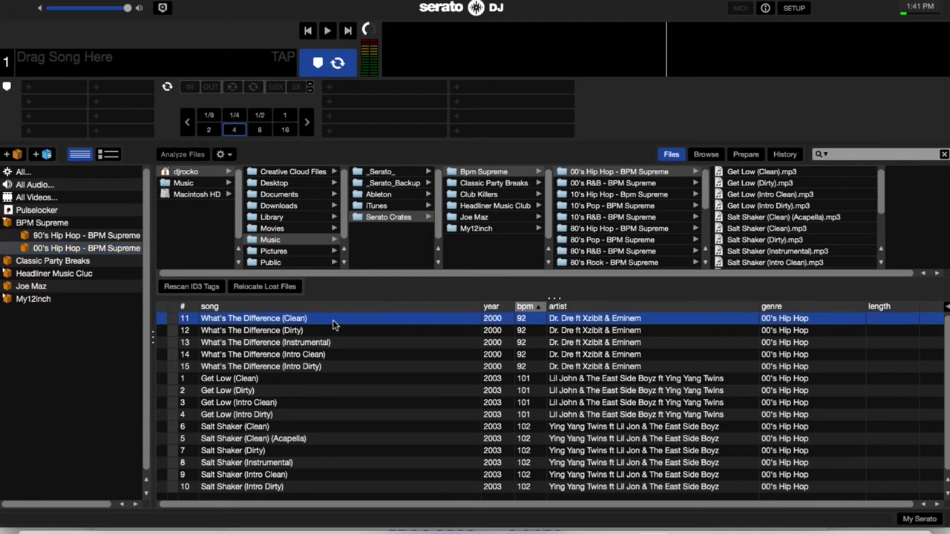
- Select all 15 tracks in the 00's Hip Hop crate and analyze them
key(super+a)
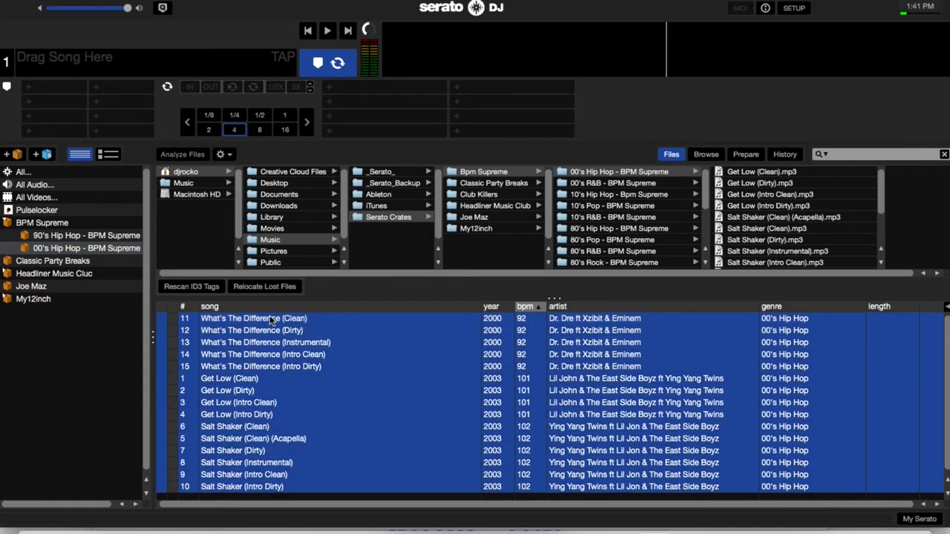
click(184, 155)
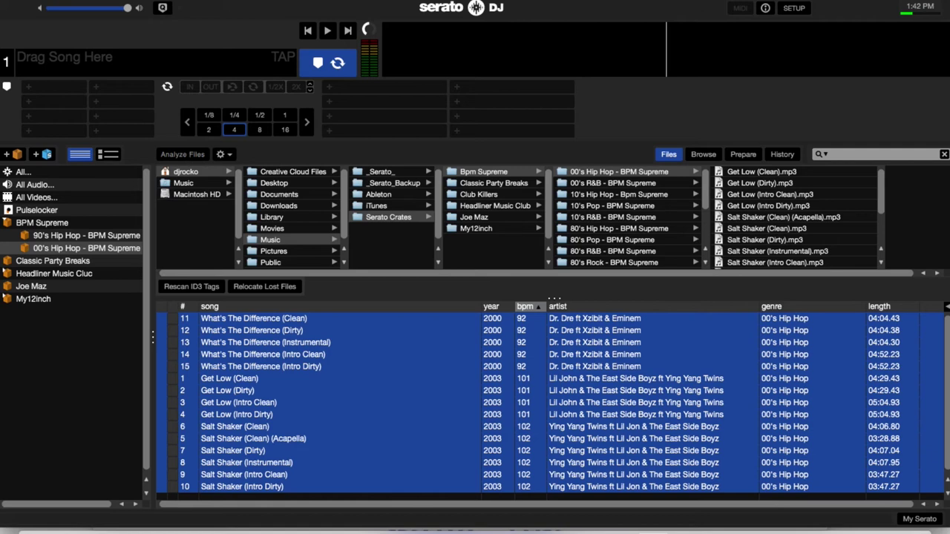
- Close file browsing, keep one track selected, and collapse the BPM Supreme crate
click(670, 154)
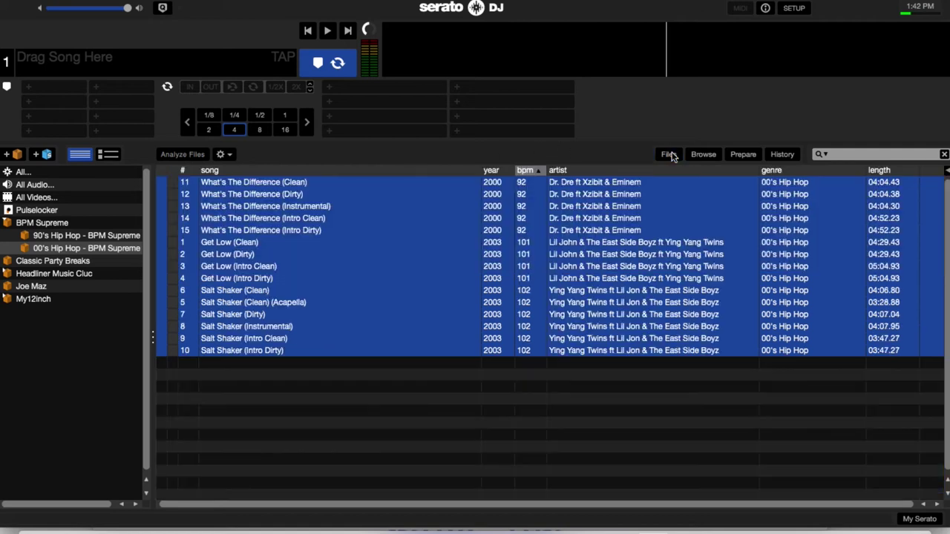
click(540, 217)
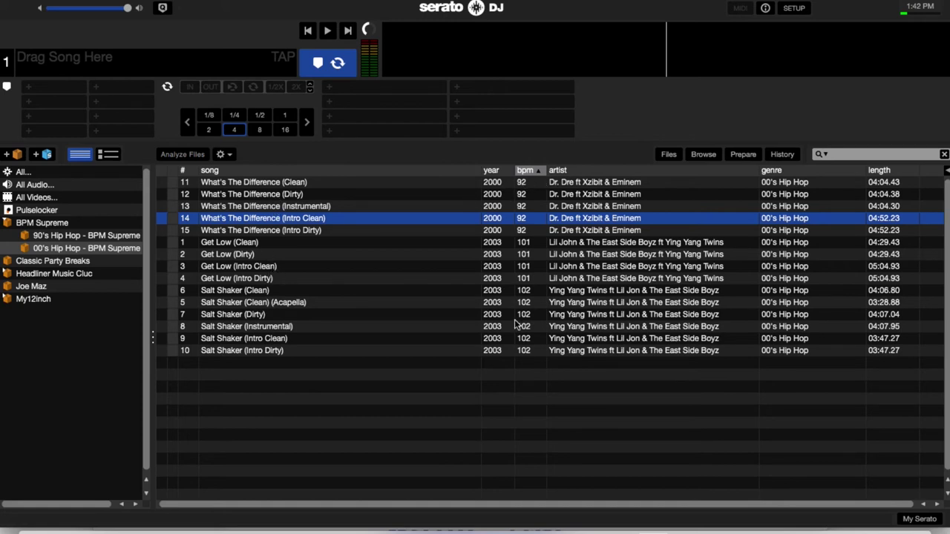
click(8, 225)
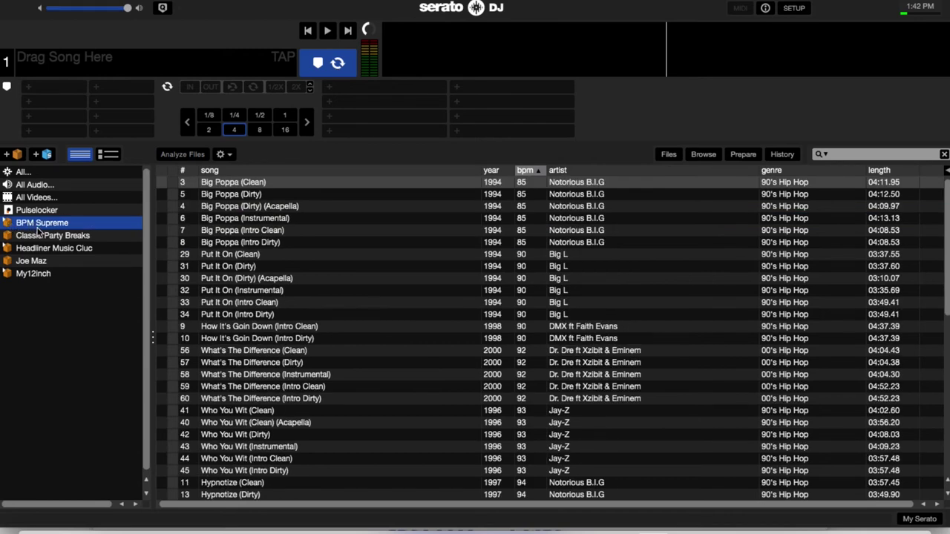
- View My12inch's 00's Hip Hop, 00's R&B and 90's Hip Hop subcrates, collapse it, and show All
click(7, 276)
click(48, 288)
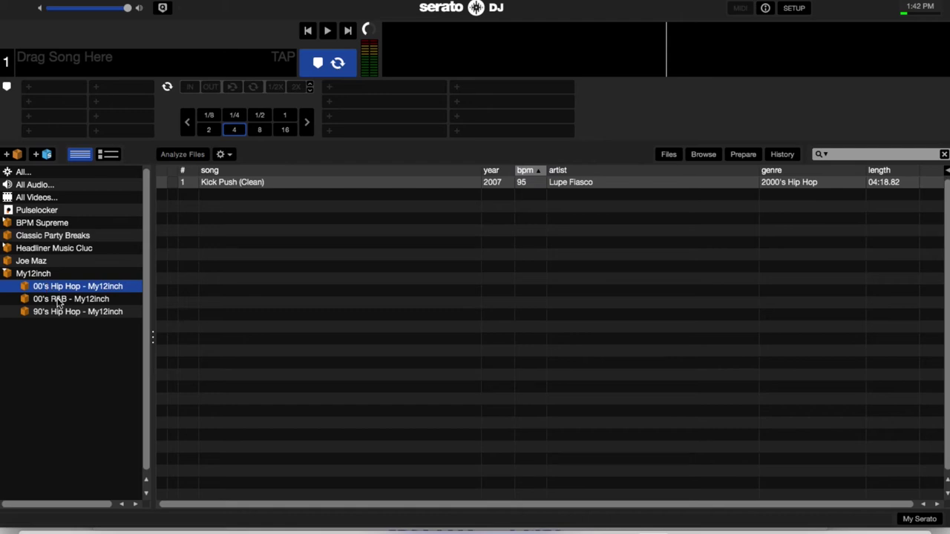
click(58, 300)
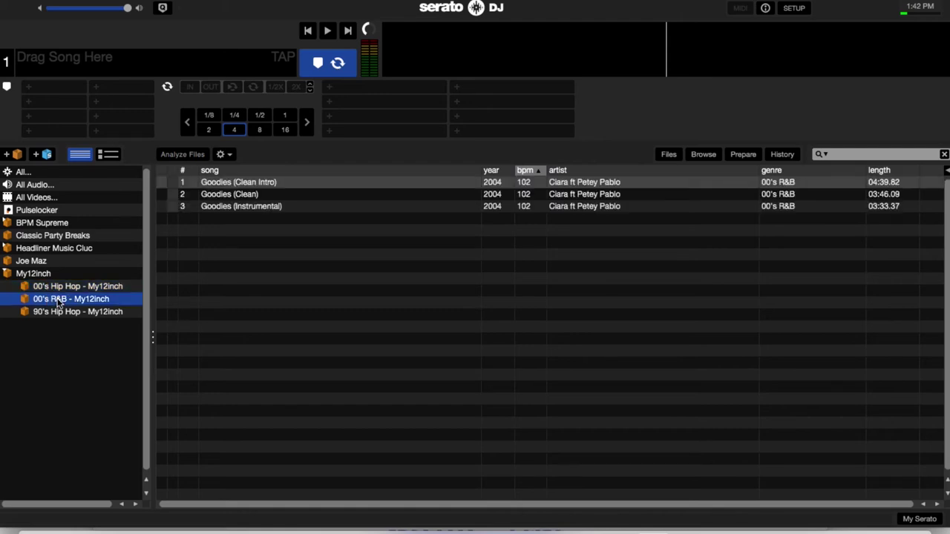
click(54, 312)
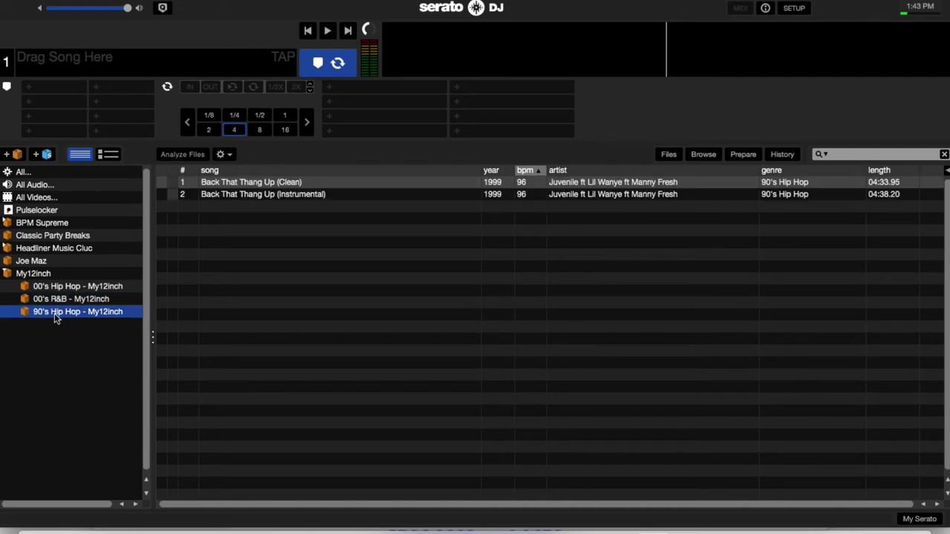
click(9, 275)
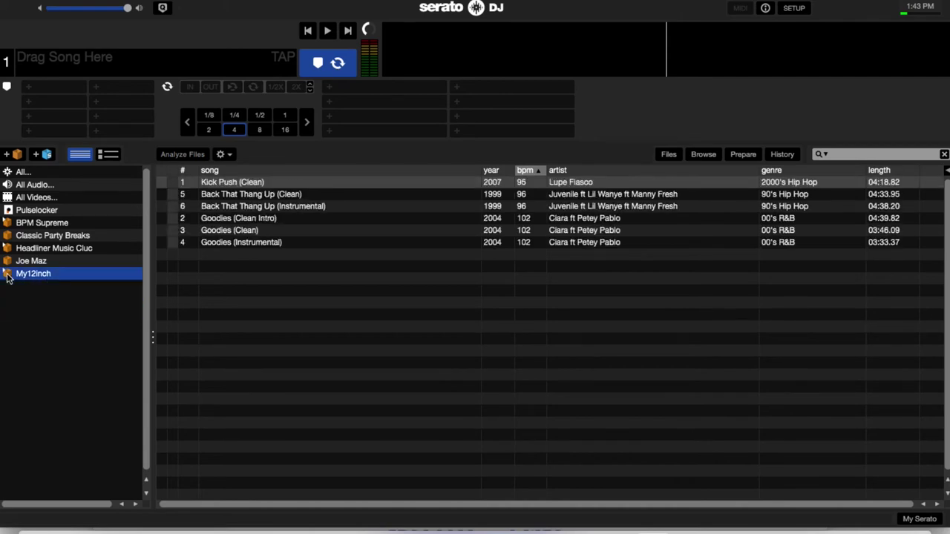
click(42, 172)
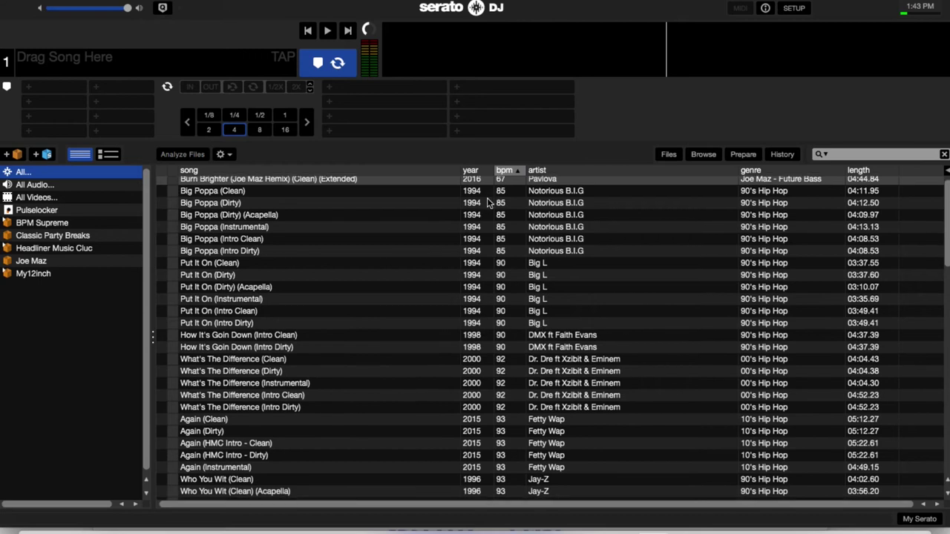
- Scroll through the full library, then sort it by year with the 1990 tracks first
scroll(487, 197, down, 1)
scroll(487, 197, up, 1)
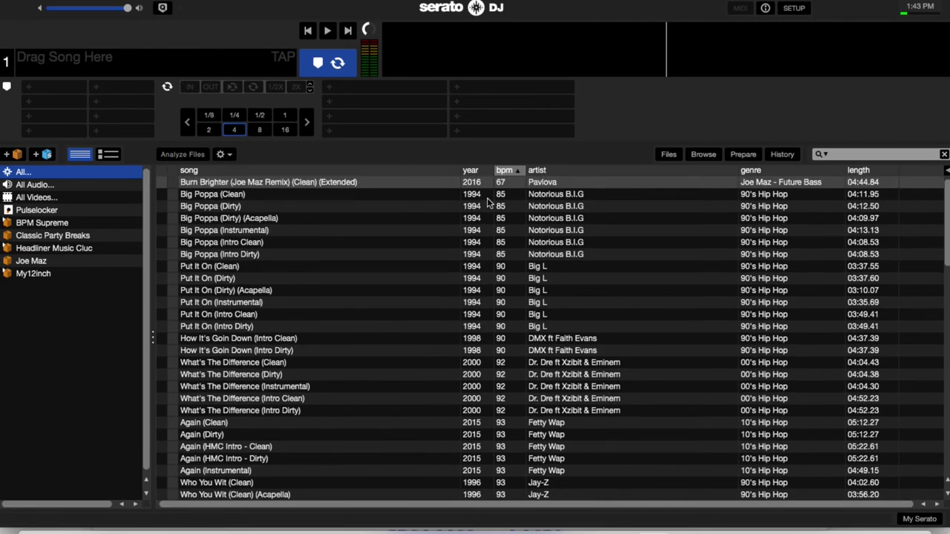
scroll(487, 198, down, 5)
scroll(487, 197, down, 6)
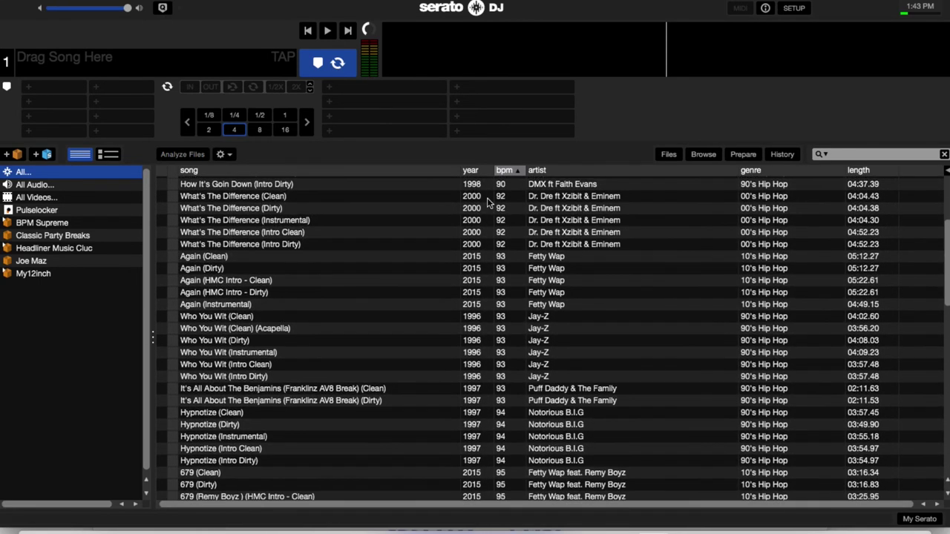
scroll(487, 197, down, 2)
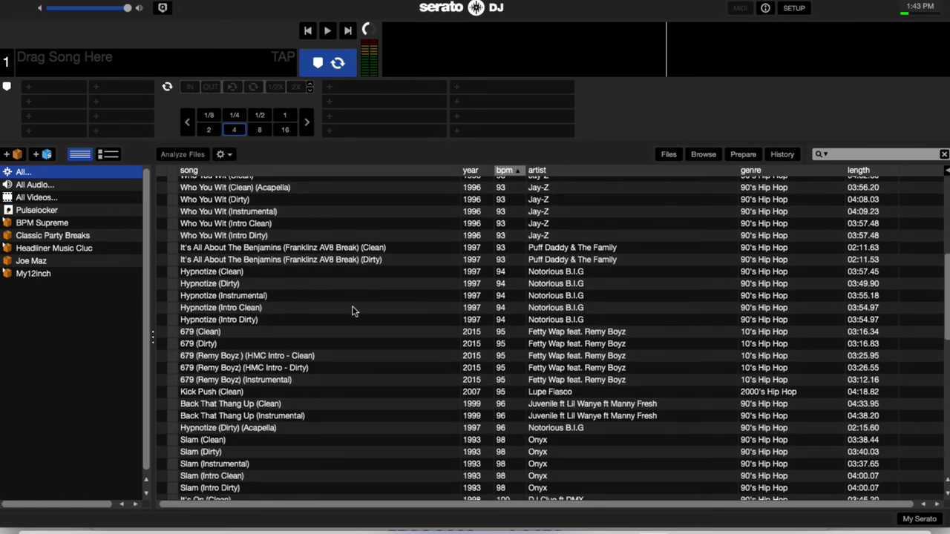
scroll(353, 312, down, 5)
scroll(353, 312, down, 7)
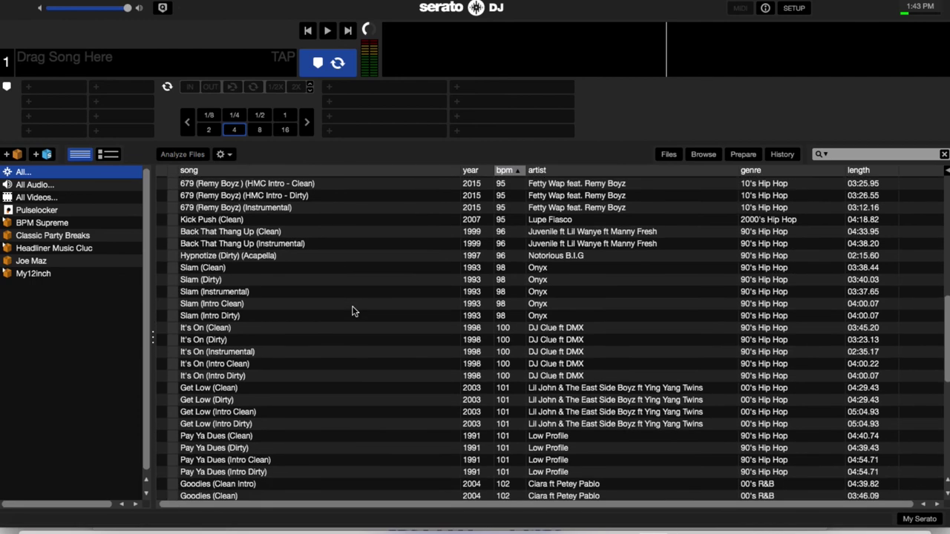
scroll(353, 312, down, 3)
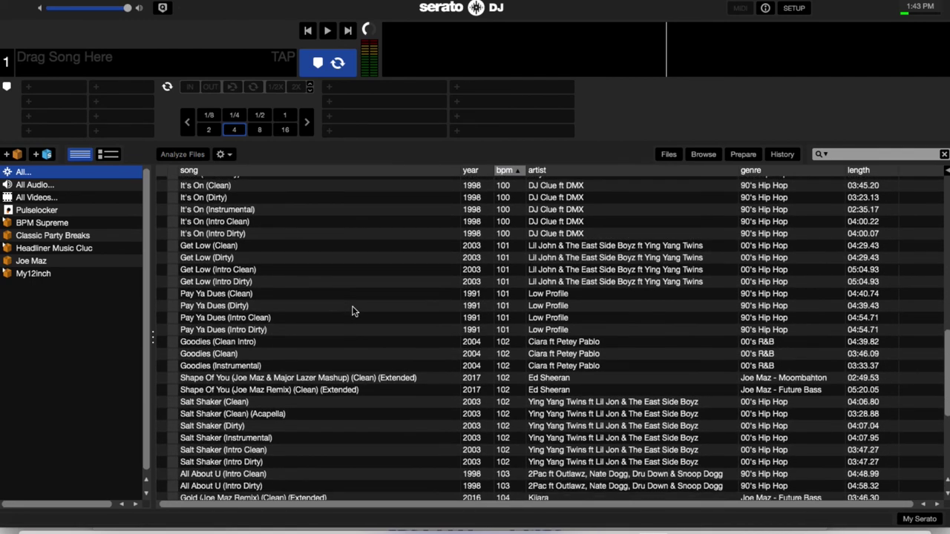
scroll(336, 192, up, 15)
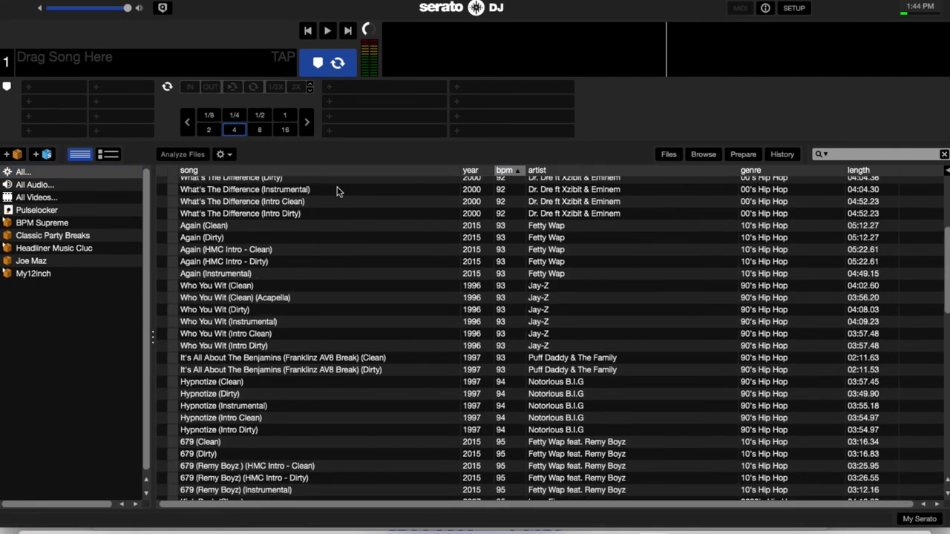
scroll(336, 191, down, 3)
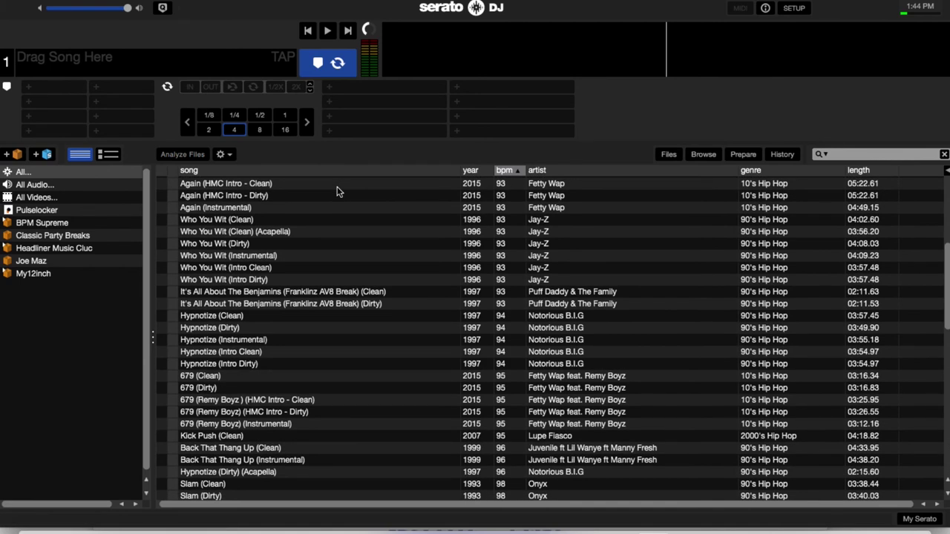
scroll(337, 191, down, 3)
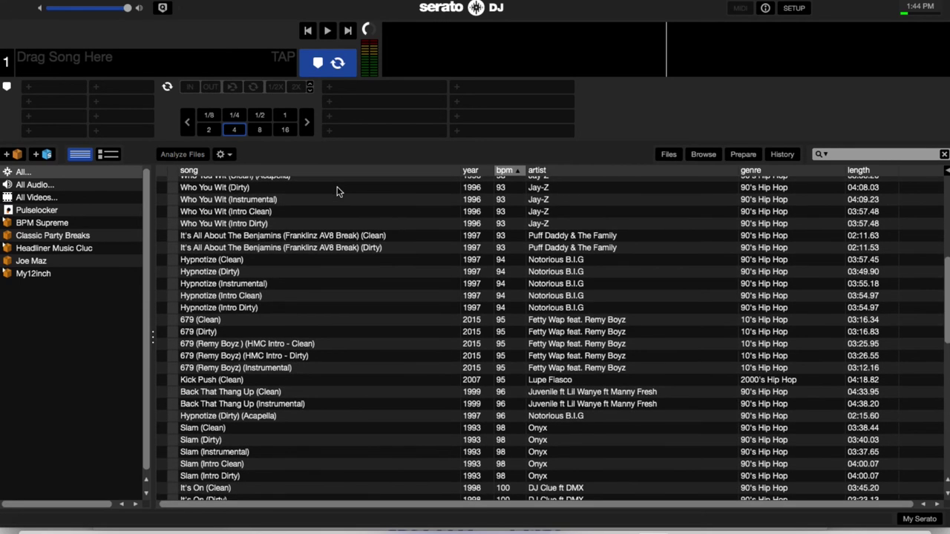
scroll(337, 191, down, 3)
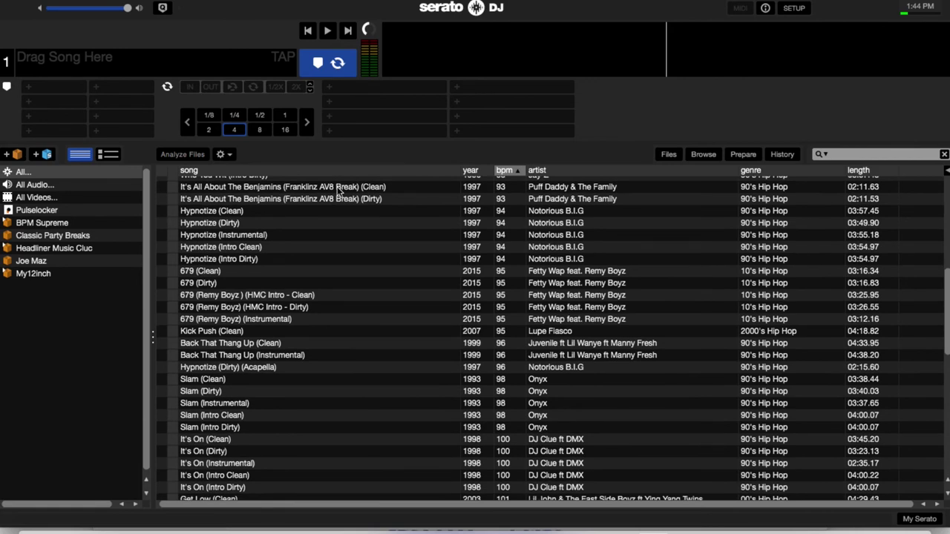
scroll(338, 191, down, 3)
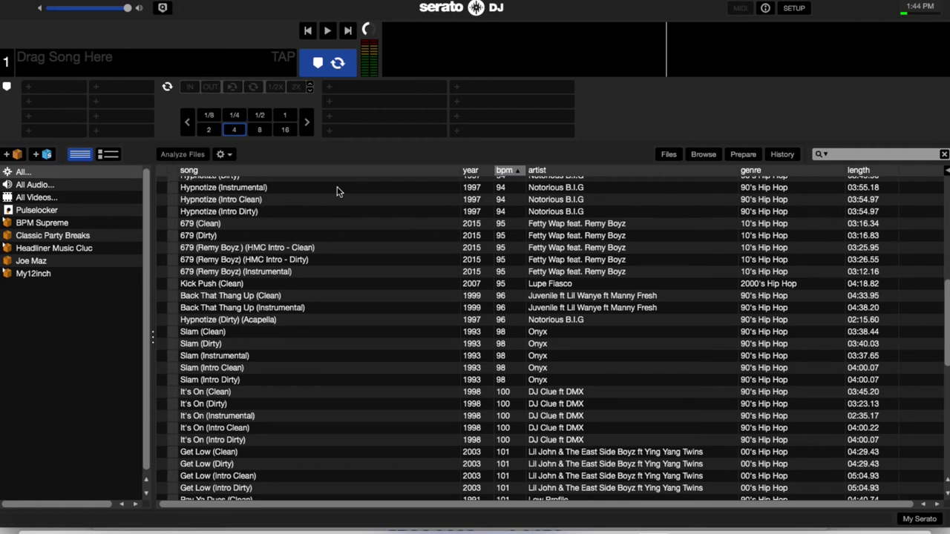
scroll(338, 191, down, 4)
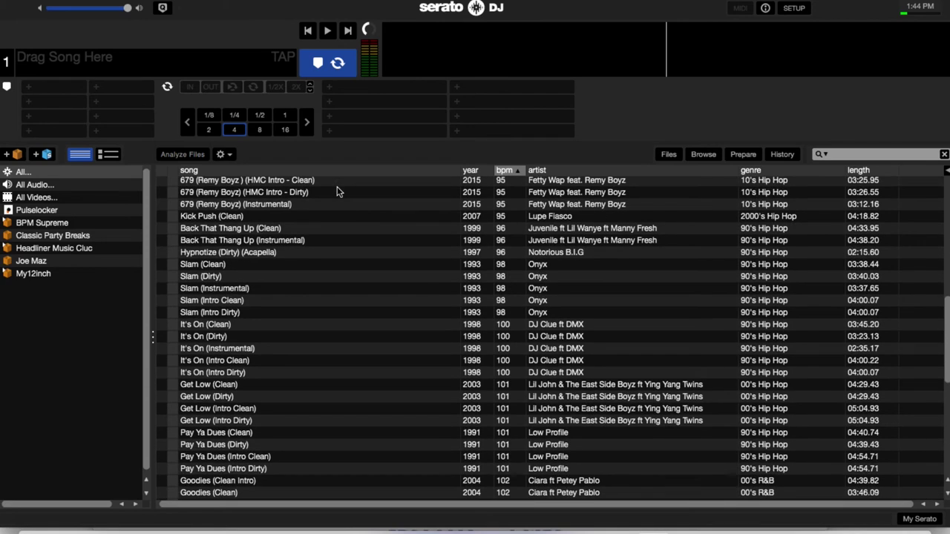
scroll(338, 192, down, 1)
scroll(337, 191, down, 4)
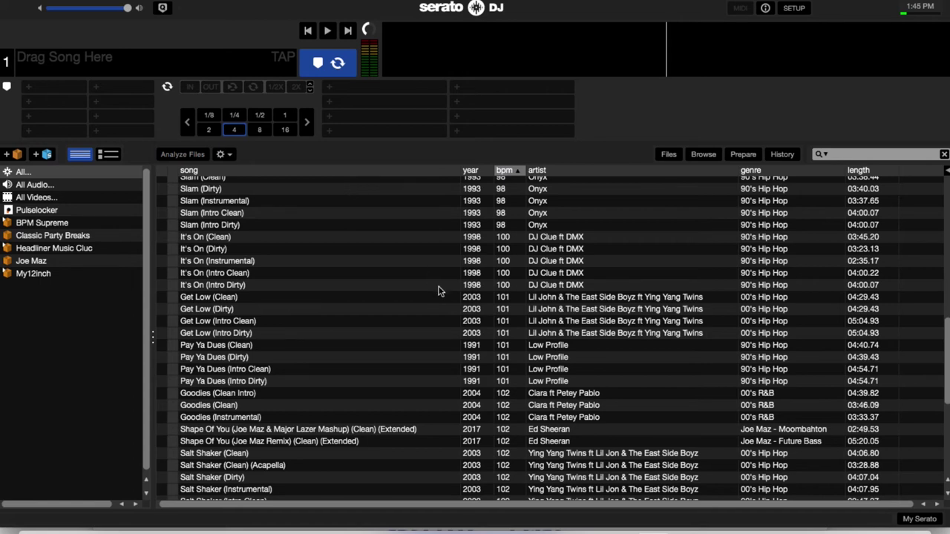
scroll(438, 291, up, 10)
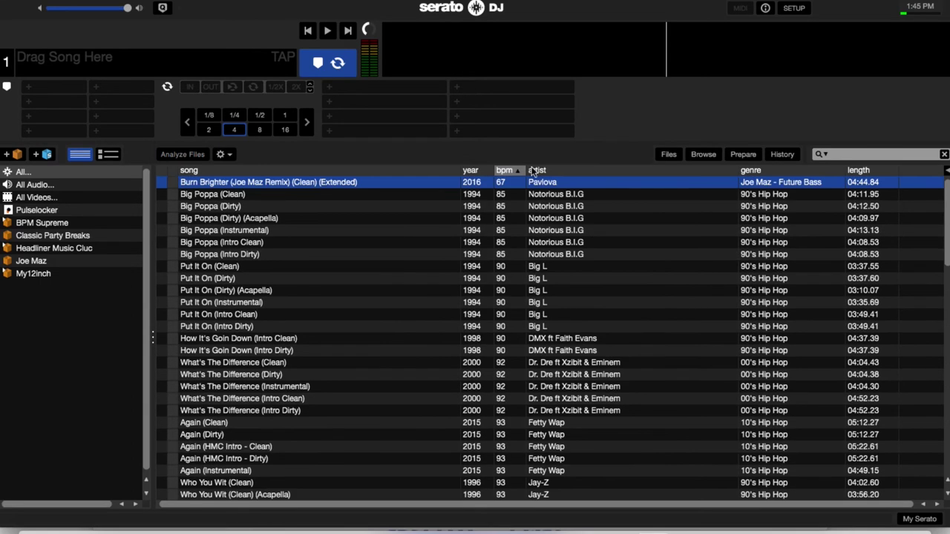
click(479, 173)
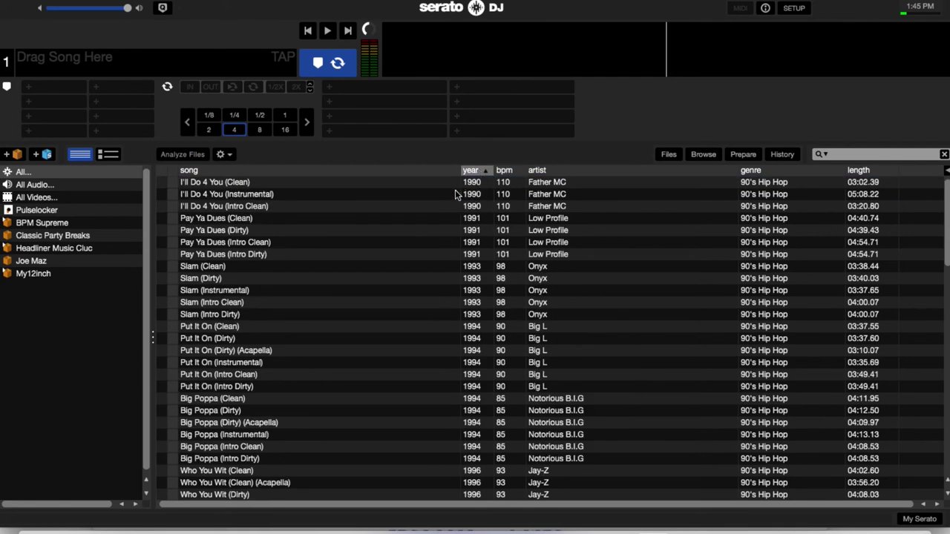
- Expand BPM Supreme and My12inch, view their 90's Hip Hop subcrates, then return to All
click(7, 222)
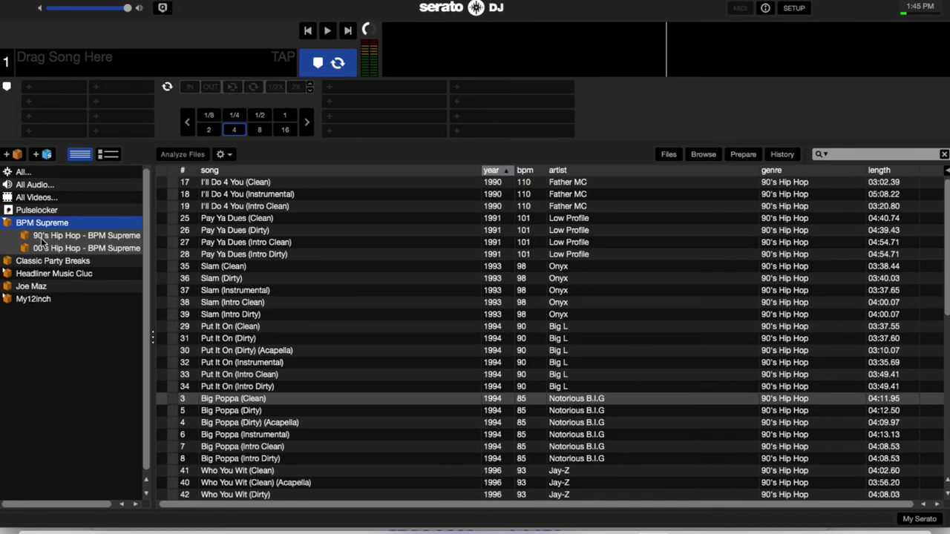
click(43, 236)
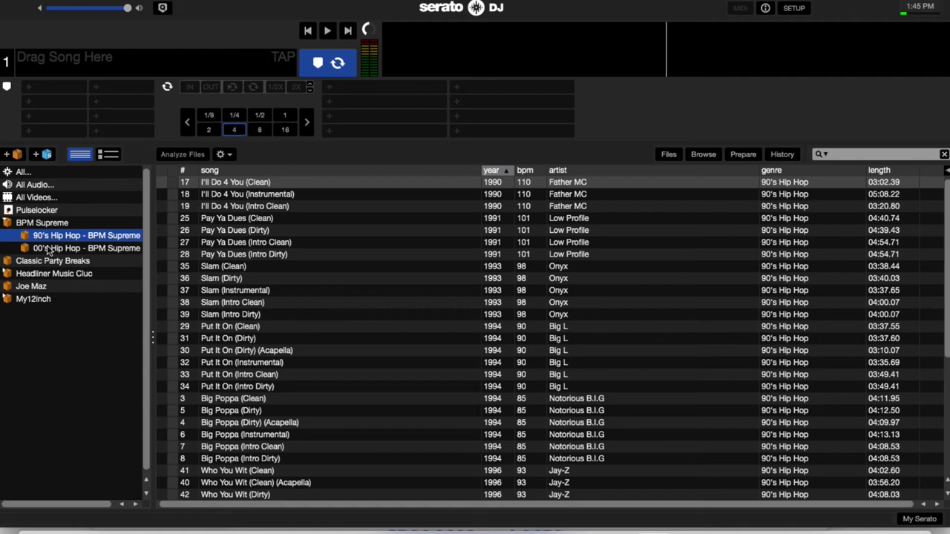
click(10, 300)
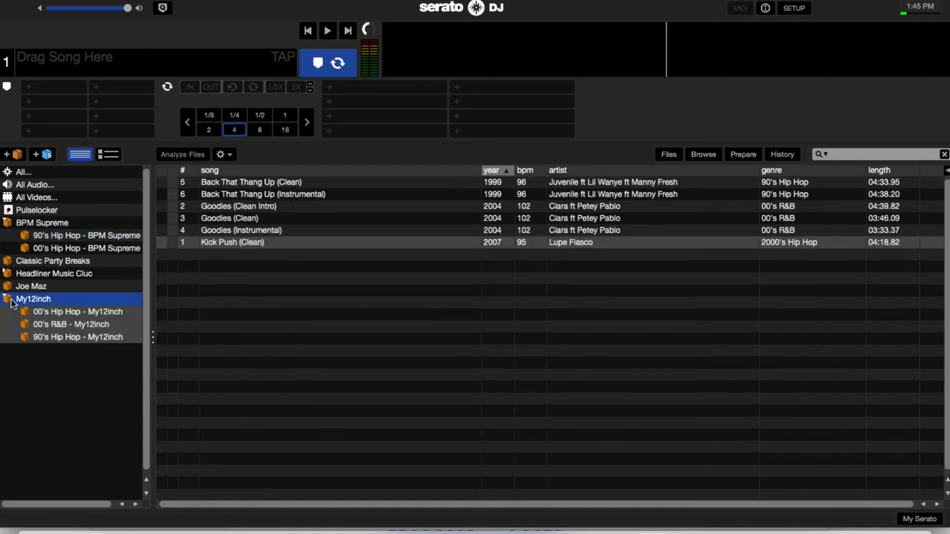
click(40, 338)
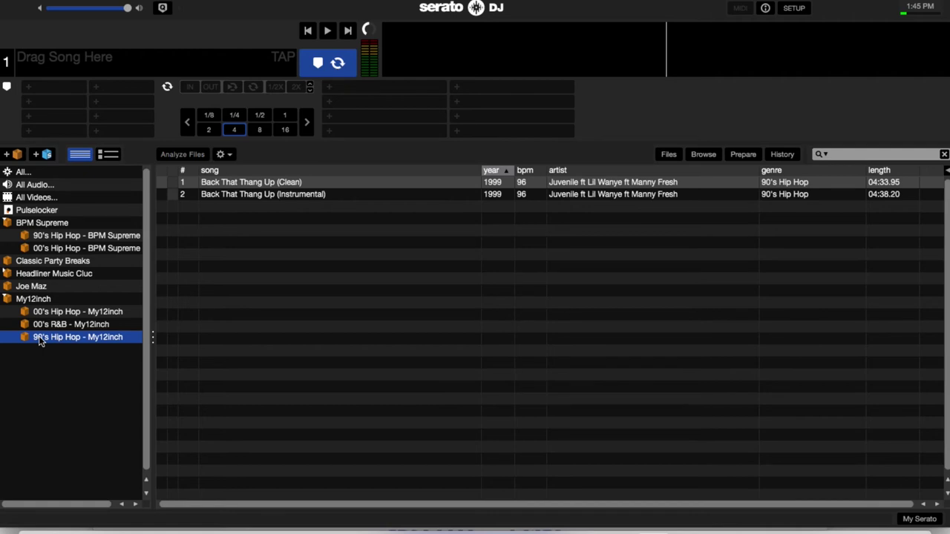
click(60, 236)
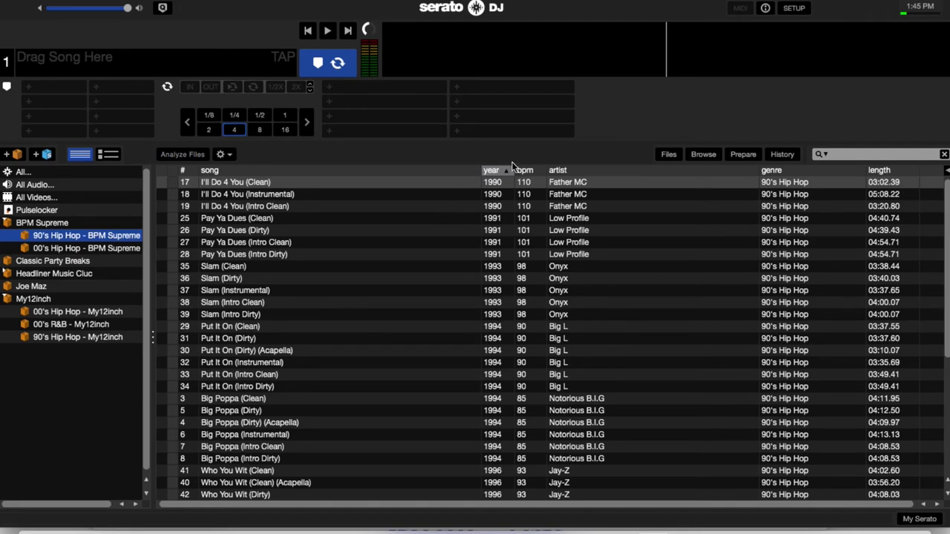
click(43, 173)
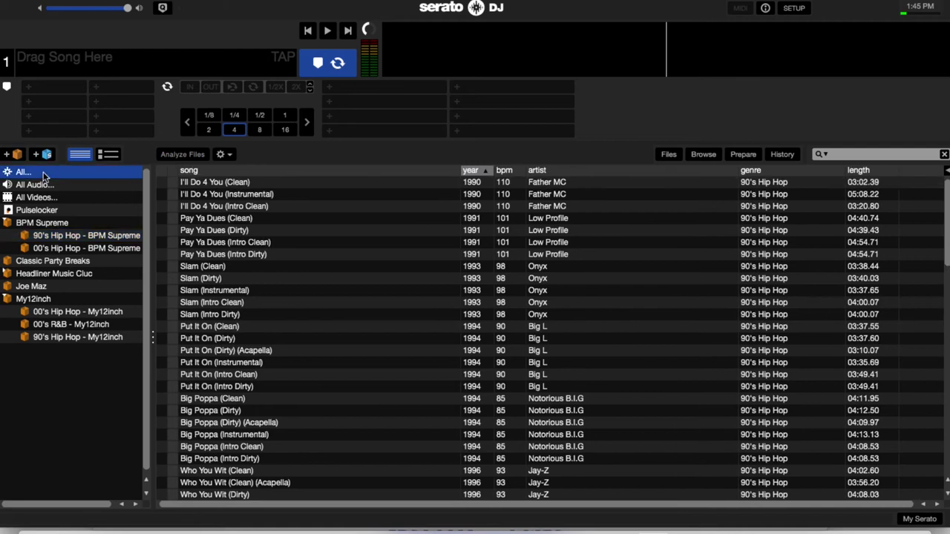
- Keep the library sorted oldest-first by year, then download Hey Ma (English Version) (Intro Clean) from BPM Supreme
click(474, 172)
click(473, 172)
scroll(472, 189, down, 5)
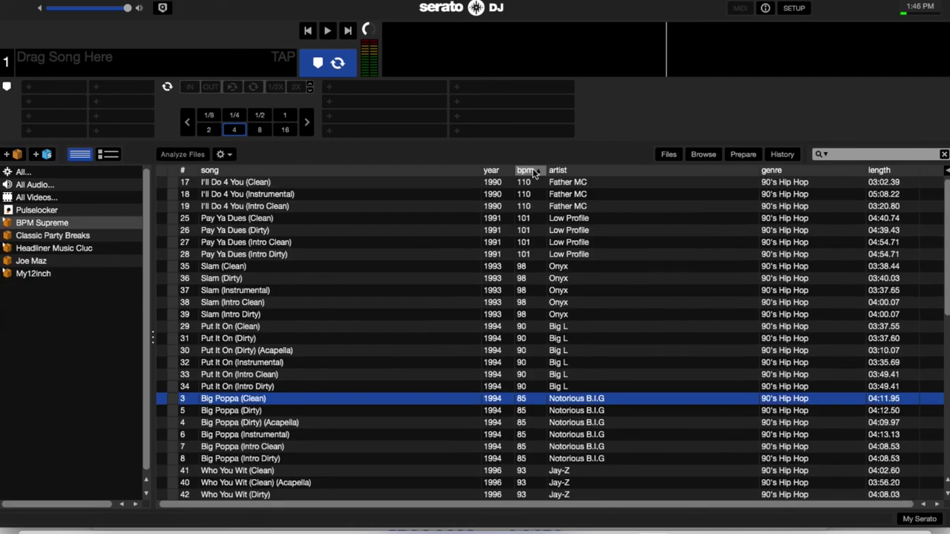
click(526, 170)
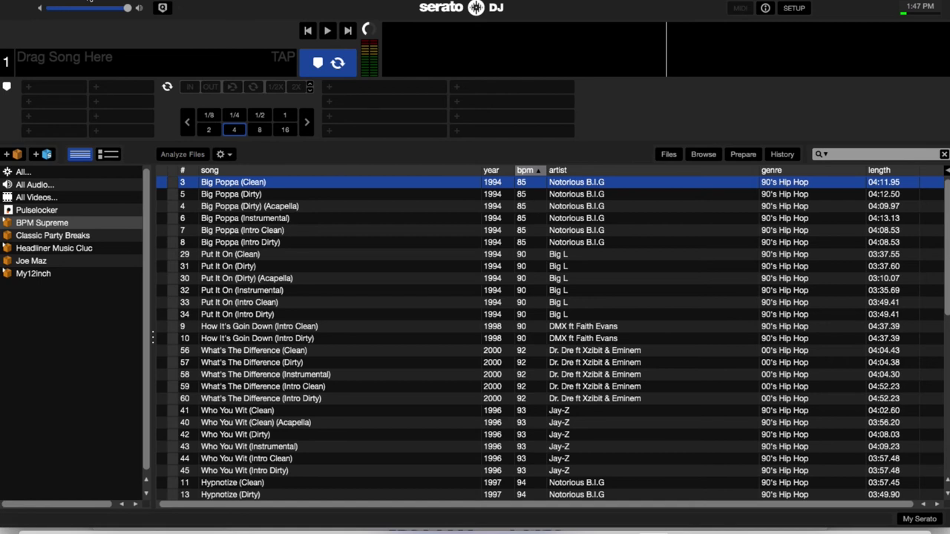
key(super+m)
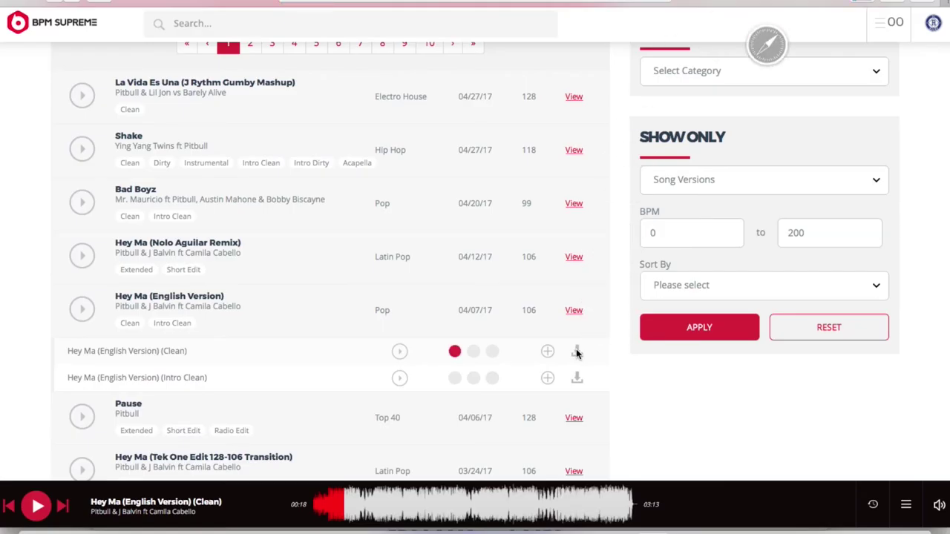
click(578, 378)
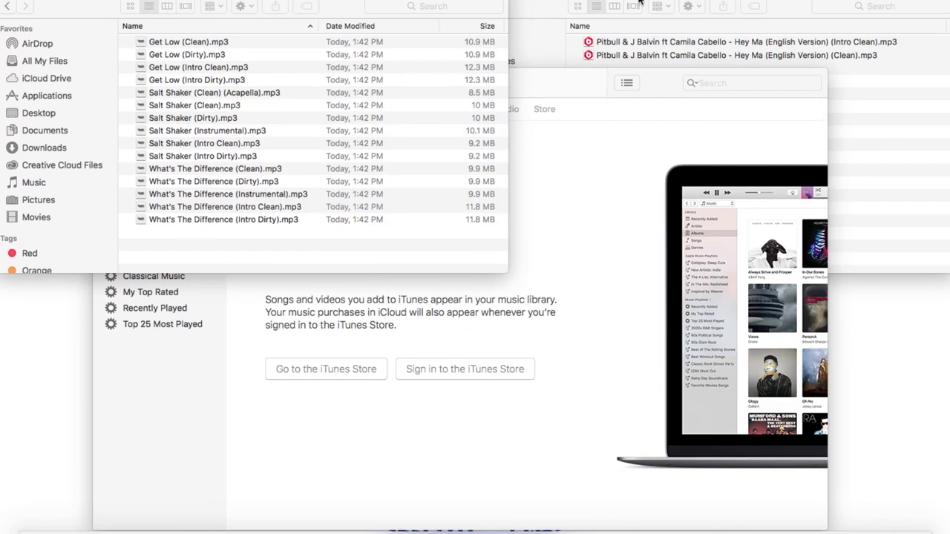
- Add both Hey Ma MP3s to iTunes, pause playback, and return Finder to the BPM Supreme decade folders
key(super+a)
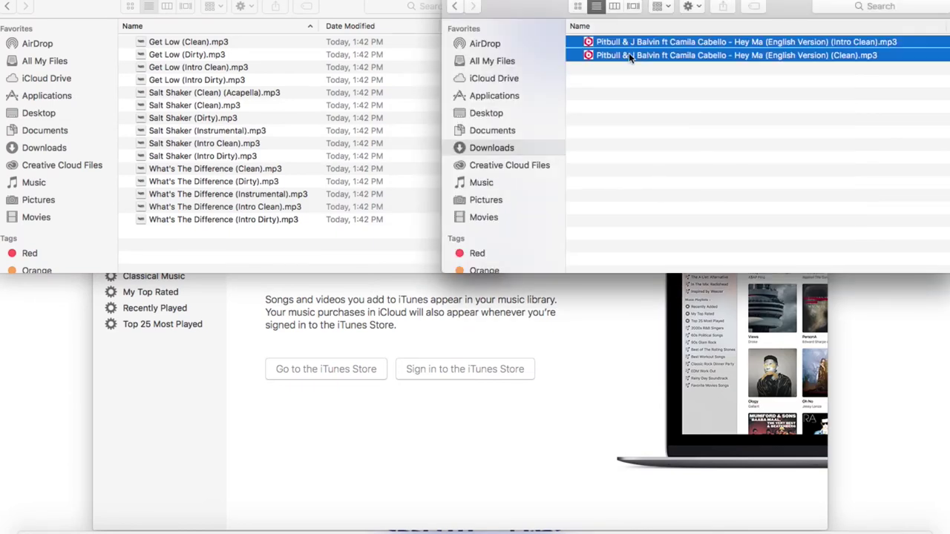
drag(631, 55, 471, 258)
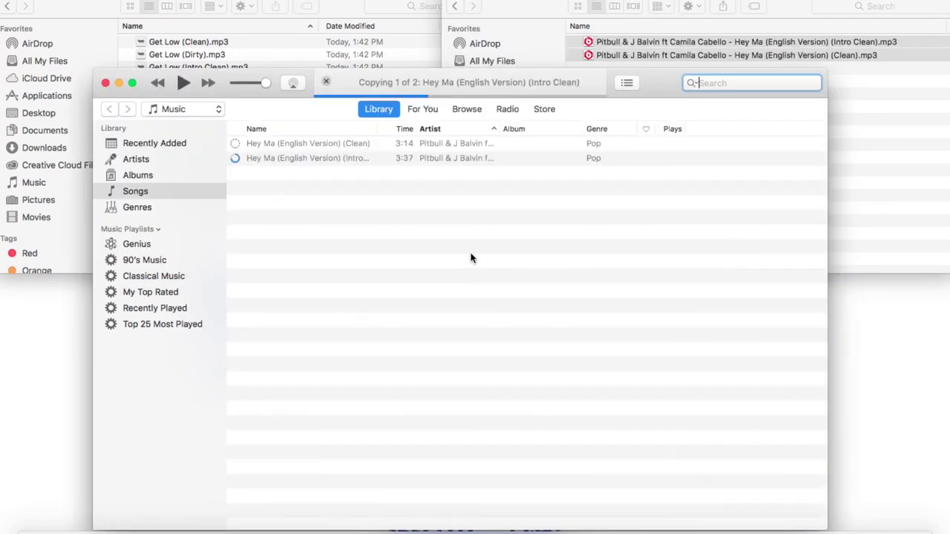
click(184, 84)
click(365, 6)
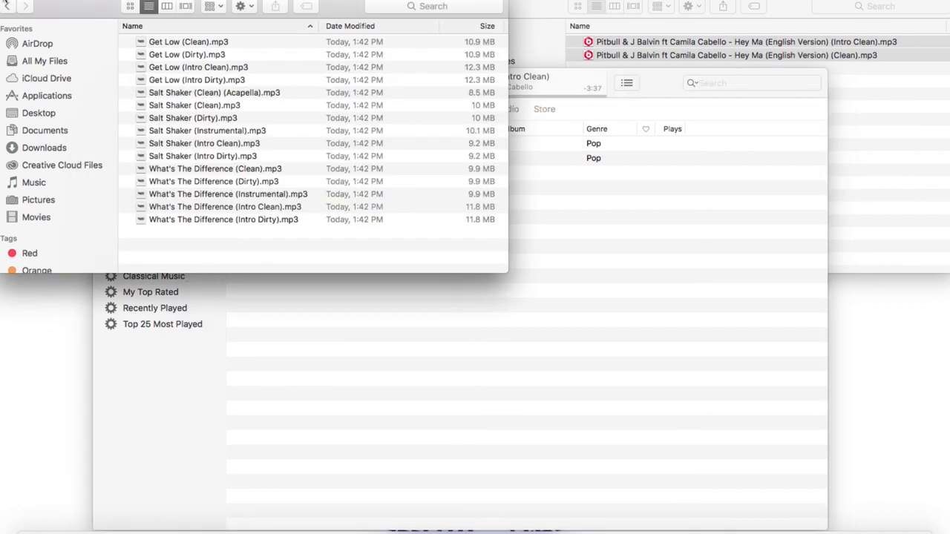
click(7, 6)
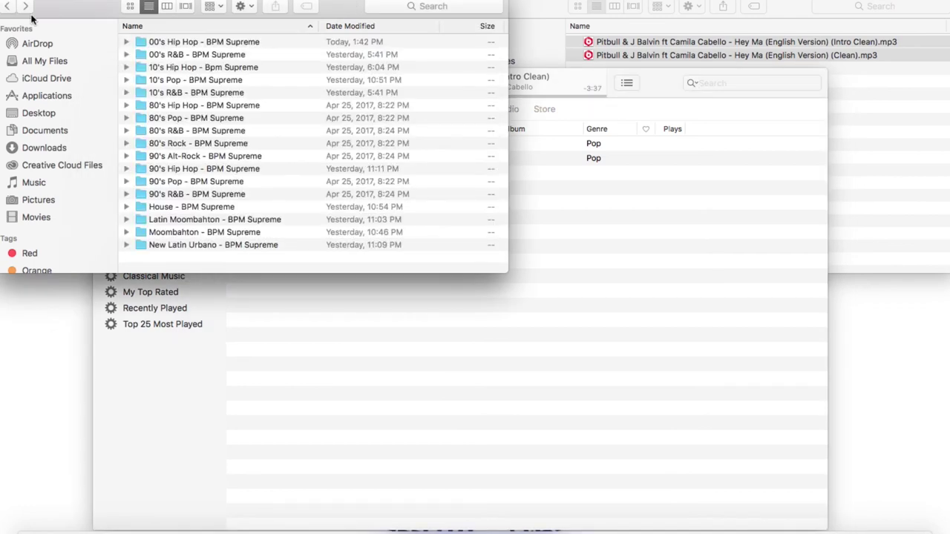
- Open the 10's Pop - BPM Supreme folder and scroll through its MP3s
double_click(146, 84)
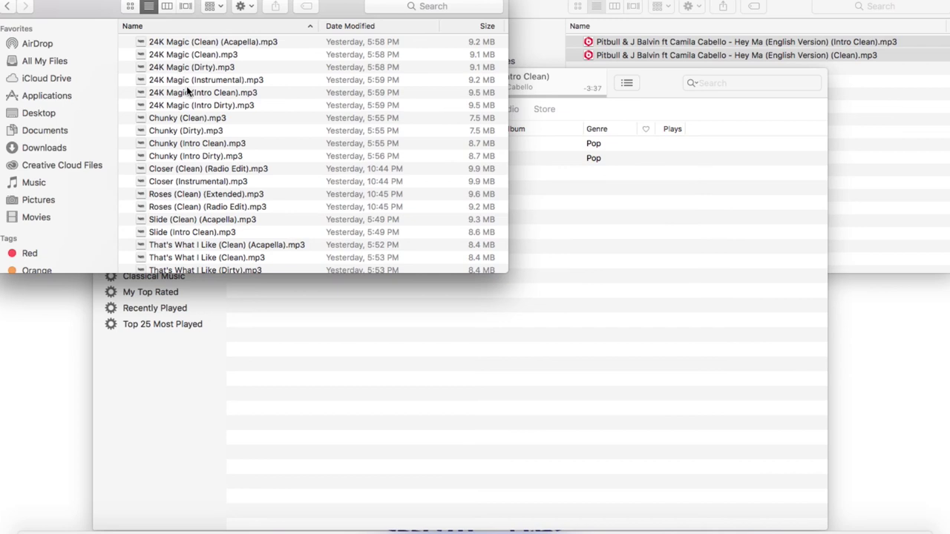
scroll(186, 87, down, 5)
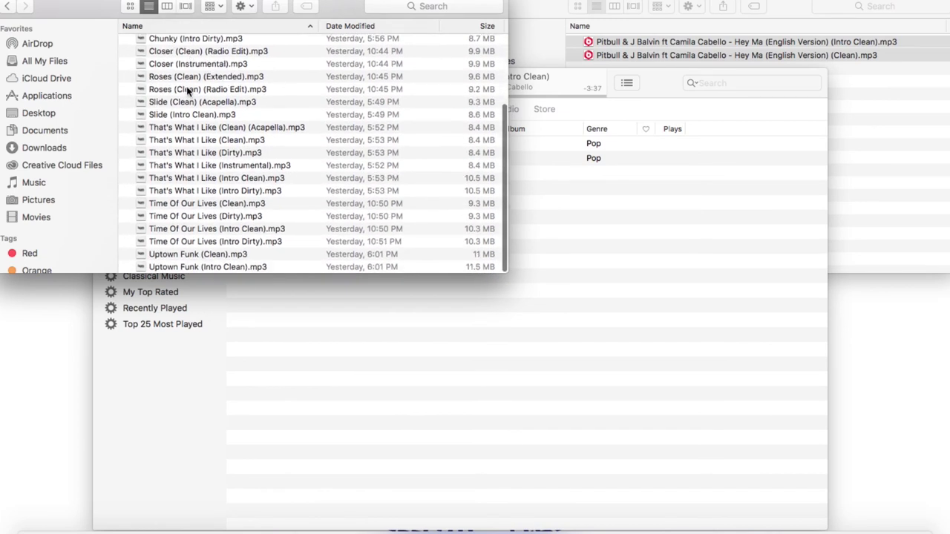
scroll(187, 86, up, 5)
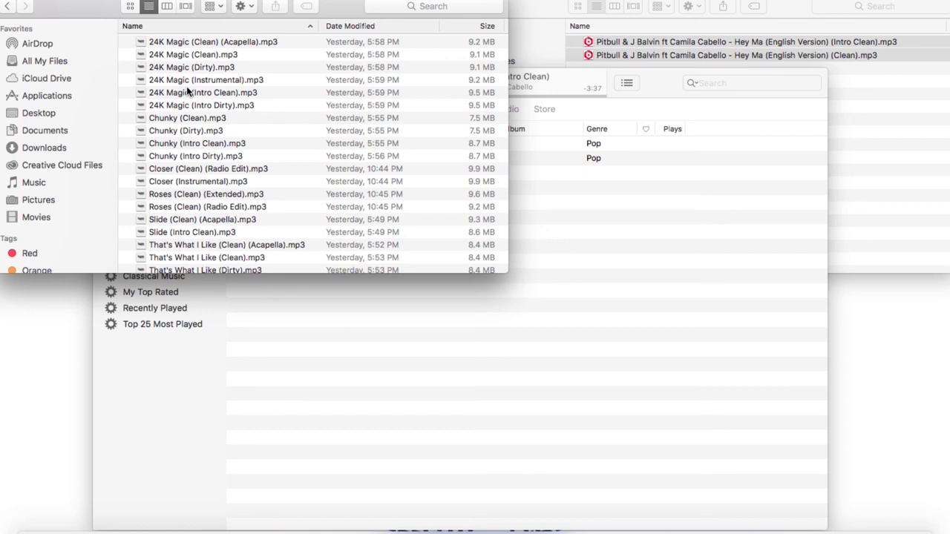
click(653, 83)
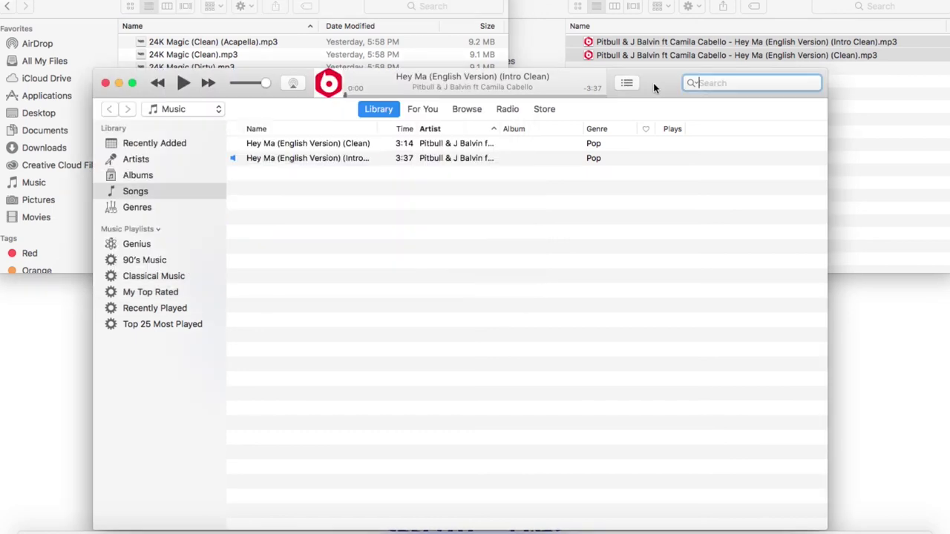
click(302, 143)
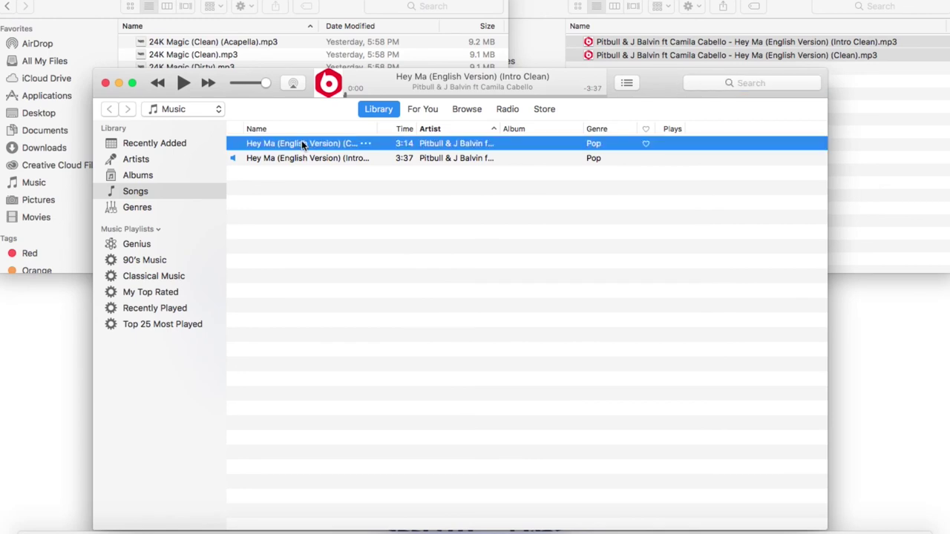
right_click(302, 144)
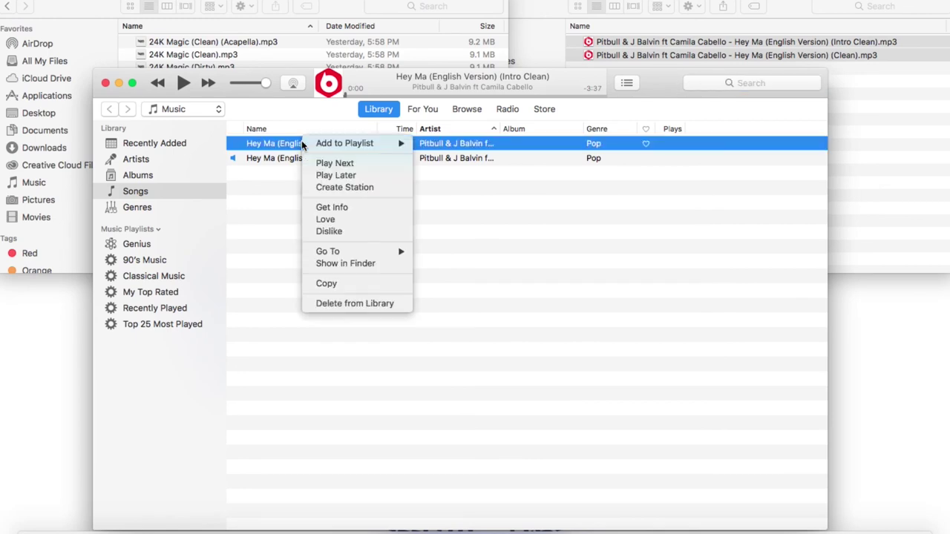
click(331, 210)
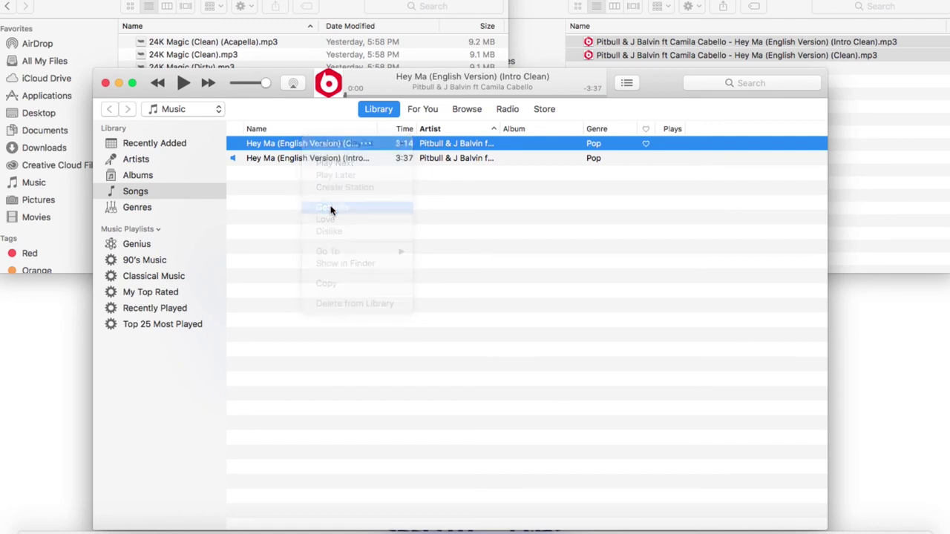
triple_click(495, 236)
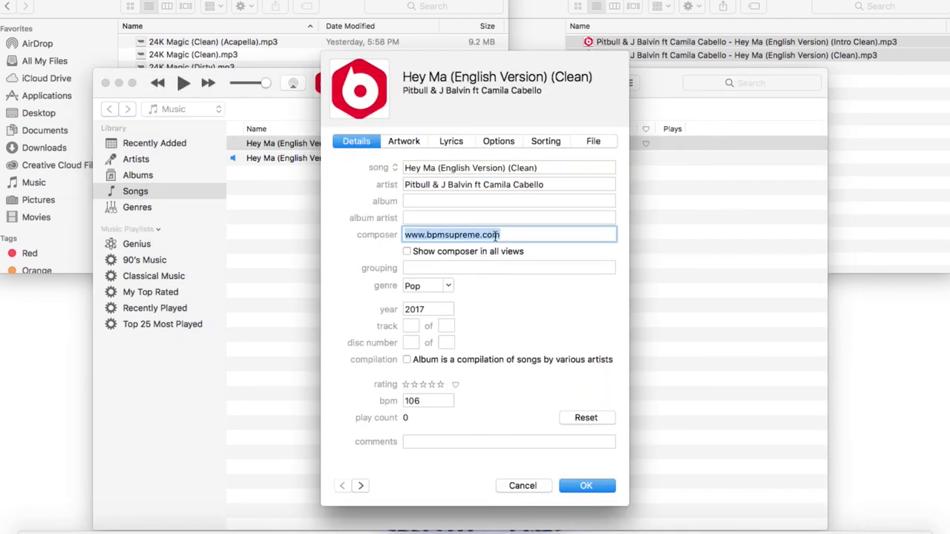
key(BackSpace)
key(Tab)
key(Tab)
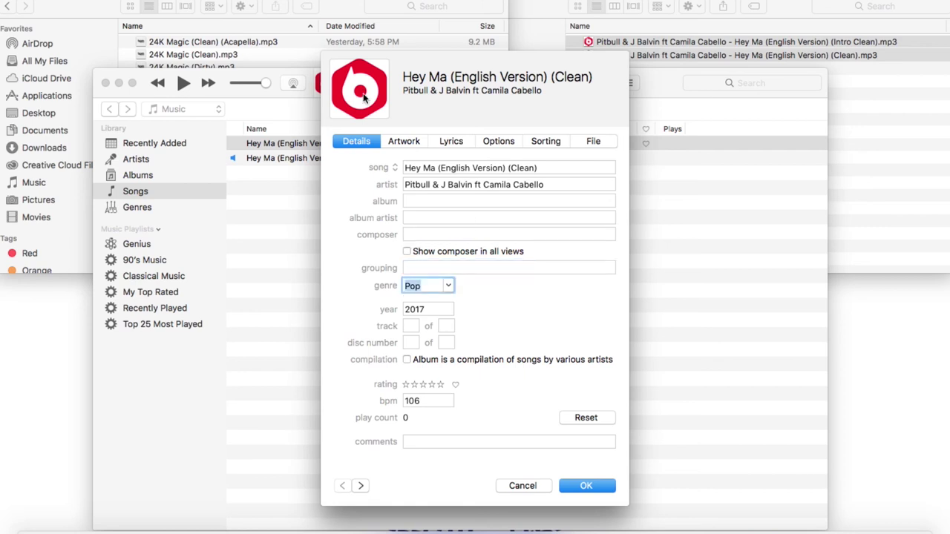
drag(273, 97, 276, 173)
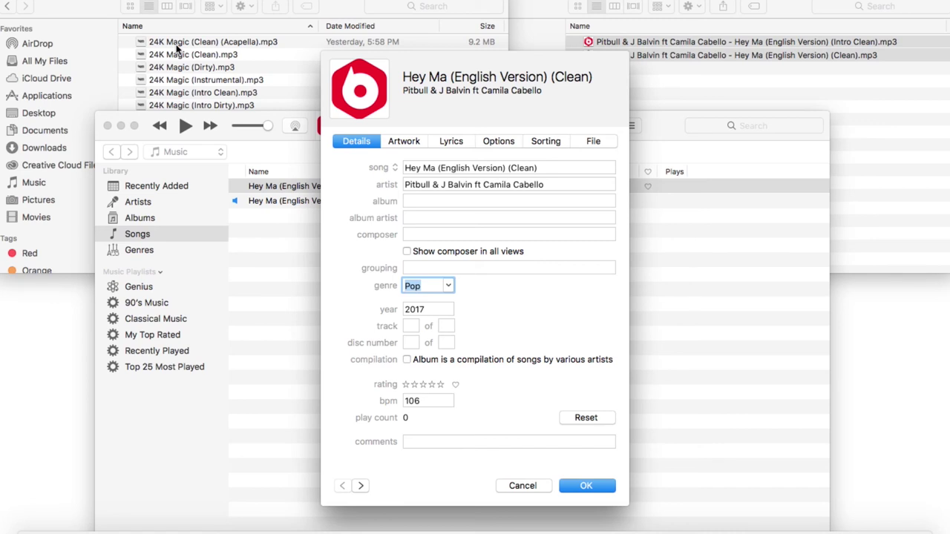
key(Left)
text(10's)
click(587, 490)
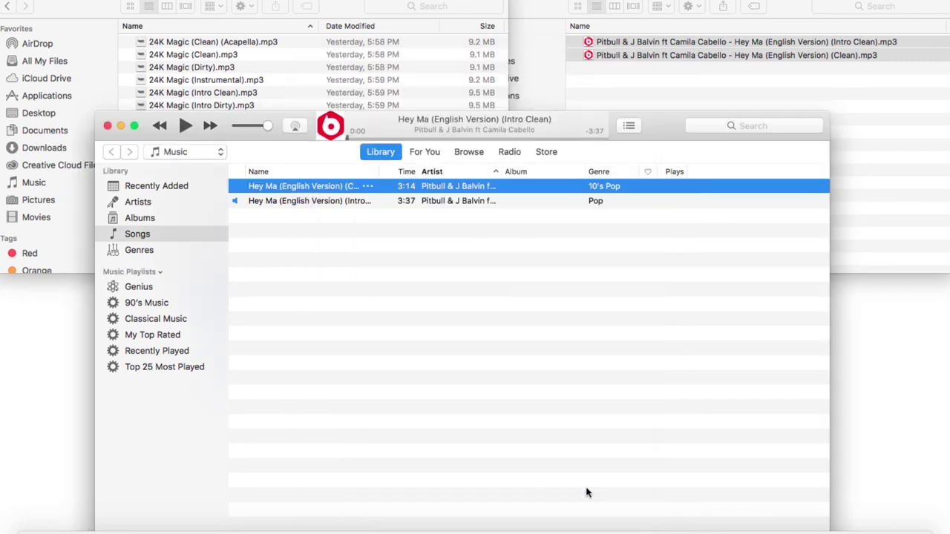
- Clear the composer on the Intro Clean Hey Ma version and set its genre to 10's Pop
click(312, 204)
right_click(311, 202)
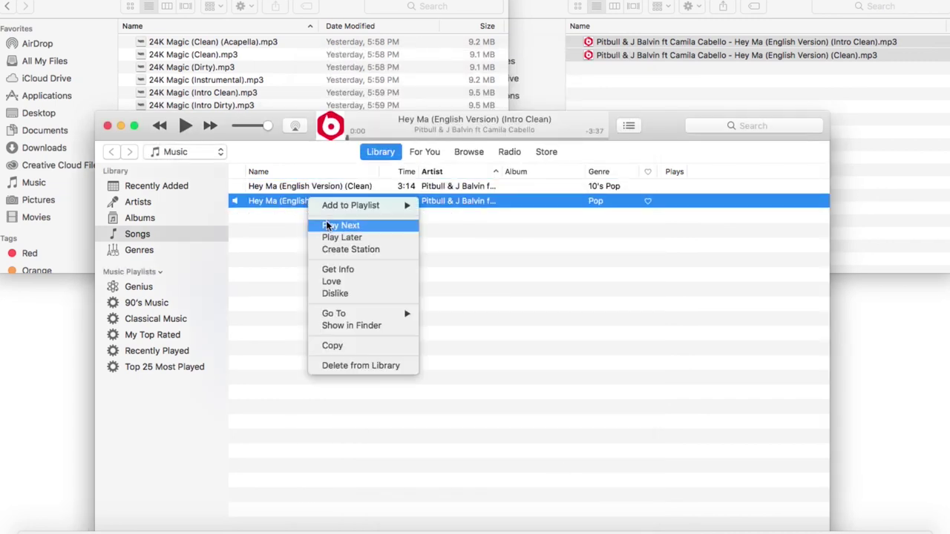
click(333, 272)
triple_click(463, 238)
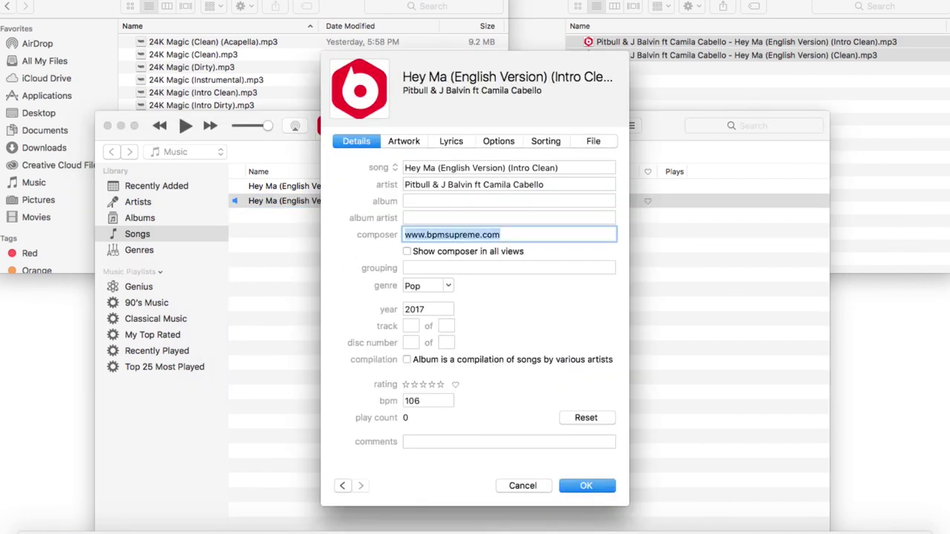
key(BackSpace)
key(Tab)
key(Tab)
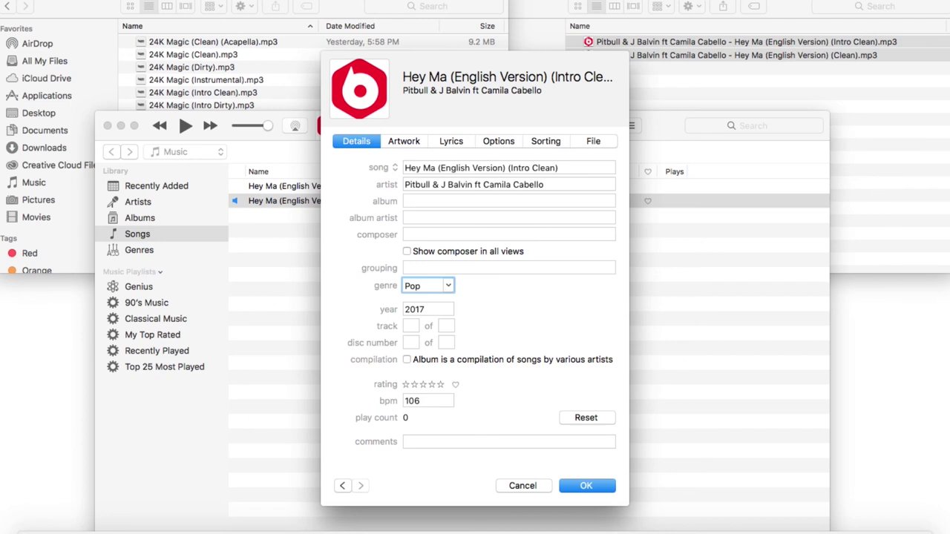
text(10's Pop)
key(Return)
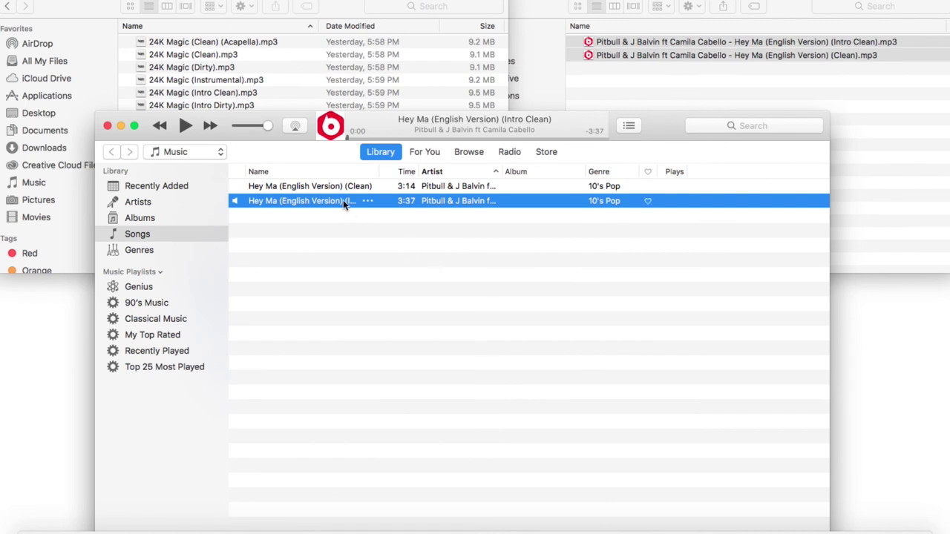
- Copy both Hey Ma songs into the Finder song folder and remove them from the iTunes library
key(super+a)
drag(304, 184, 223, 77)
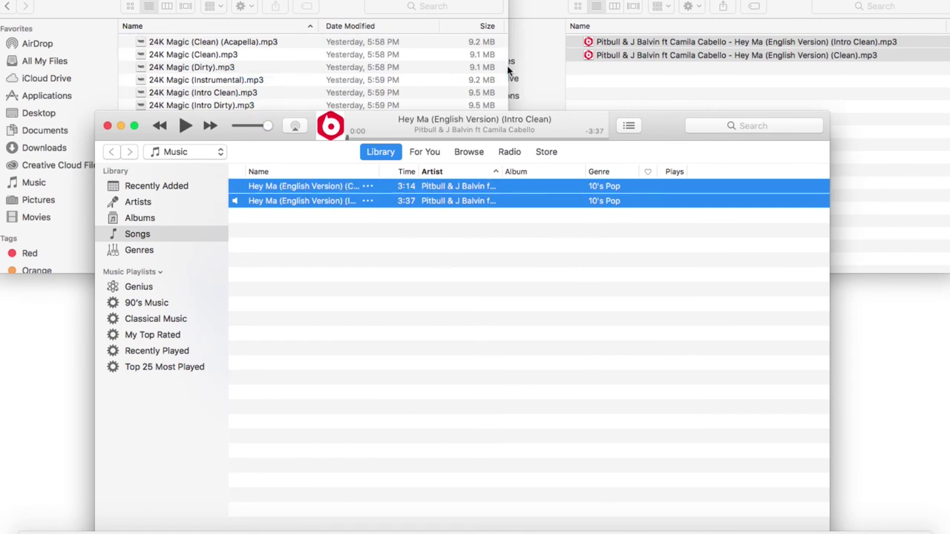
key(BackSpace)
- Move the removed iTunes songs and the original Hey Ma downloads to the Trash
click(602, 189)
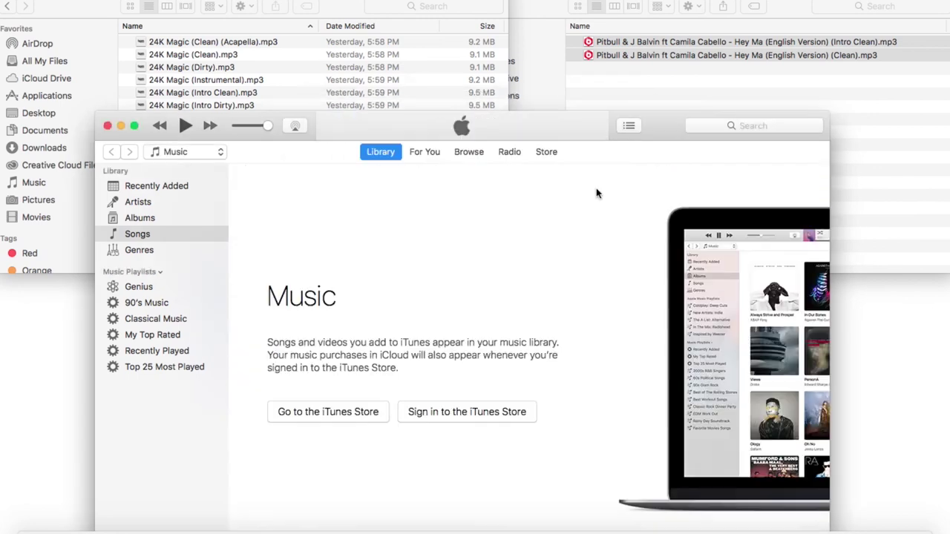
click(587, 43)
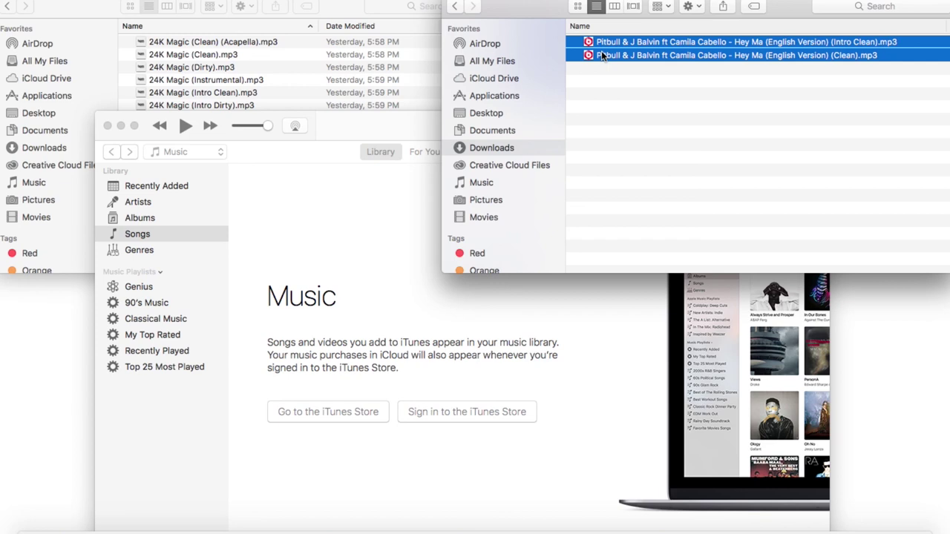
key(super+BackSpace)
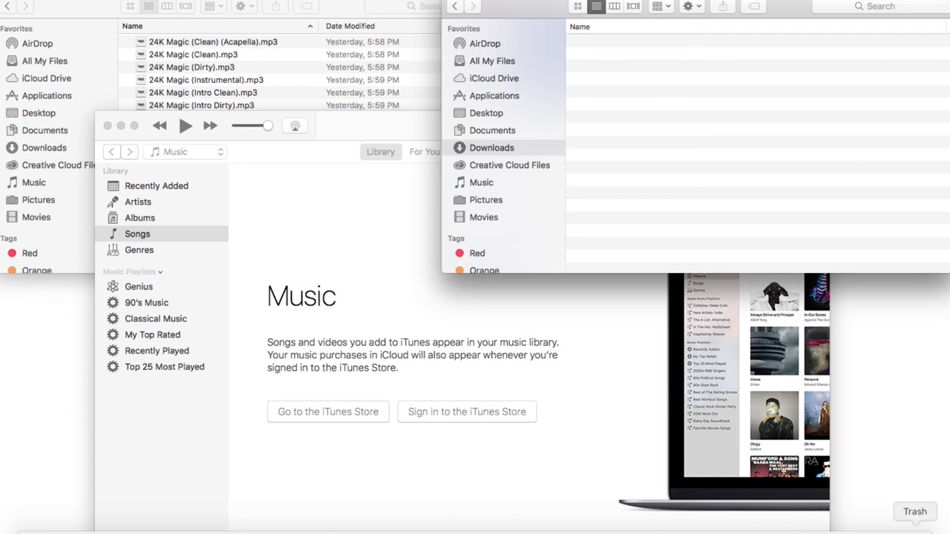
- Empty the Trash and bring forward the 10's Pop folder holding the retagged copies
click(916, 527)
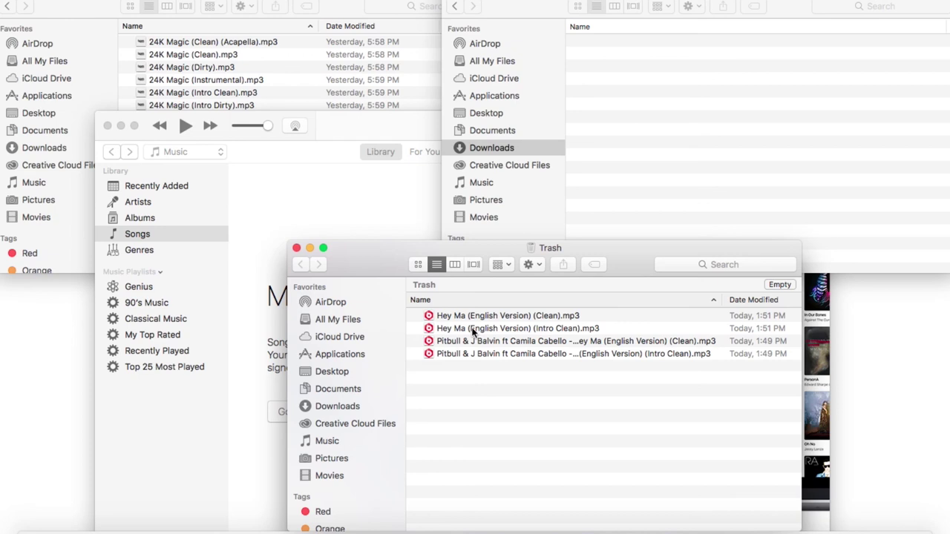
click(531, 265)
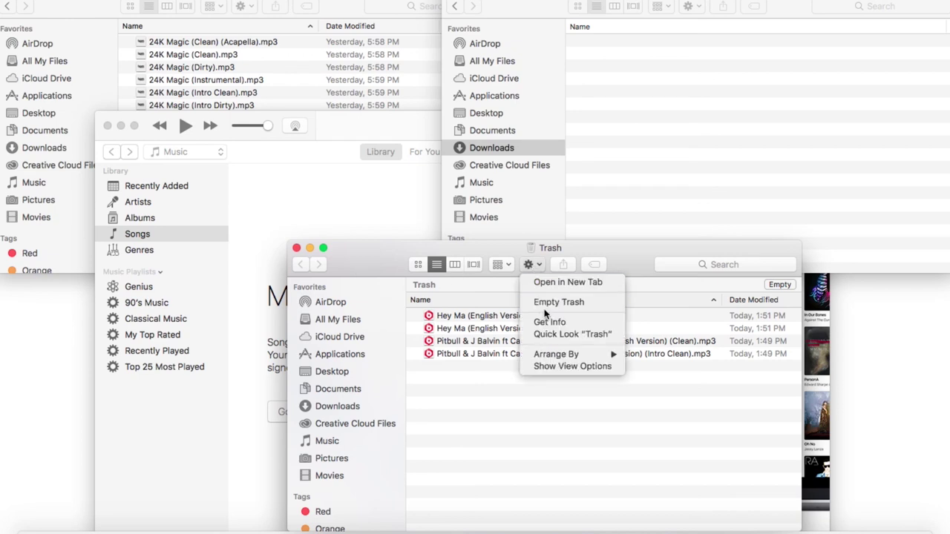
click(546, 302)
key(Return)
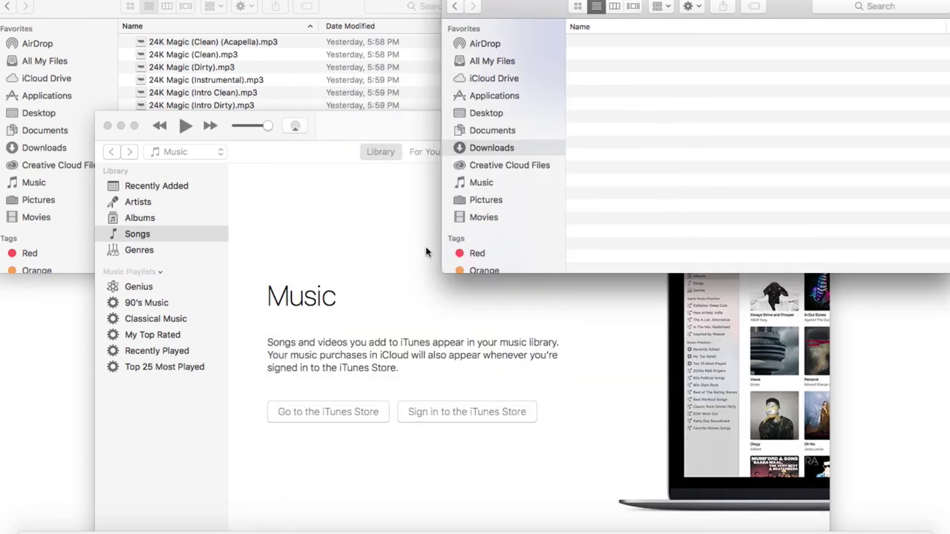
click(345, 3)
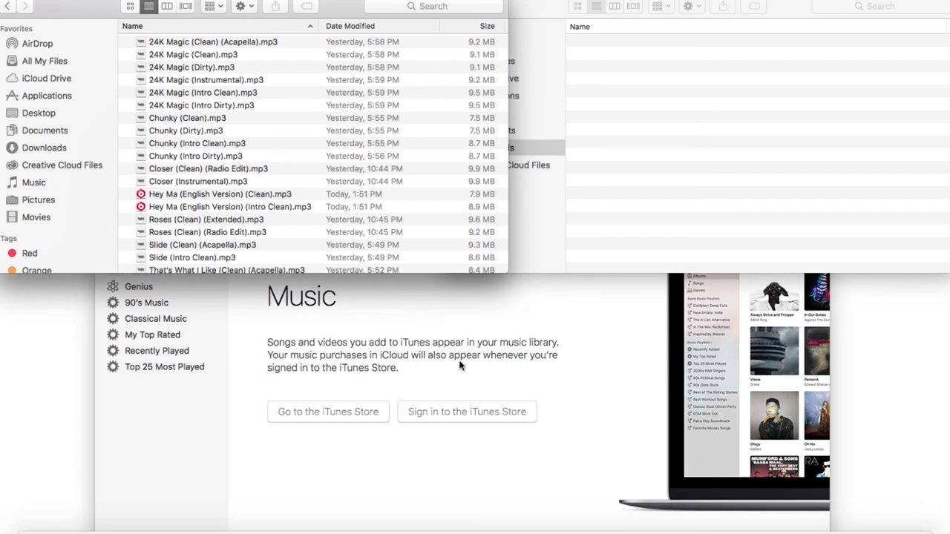
- Drag the 10's Pop - BPM Supreme folder from Files into the crates panel, nesting it under BPM Supreme
click(854, 528)
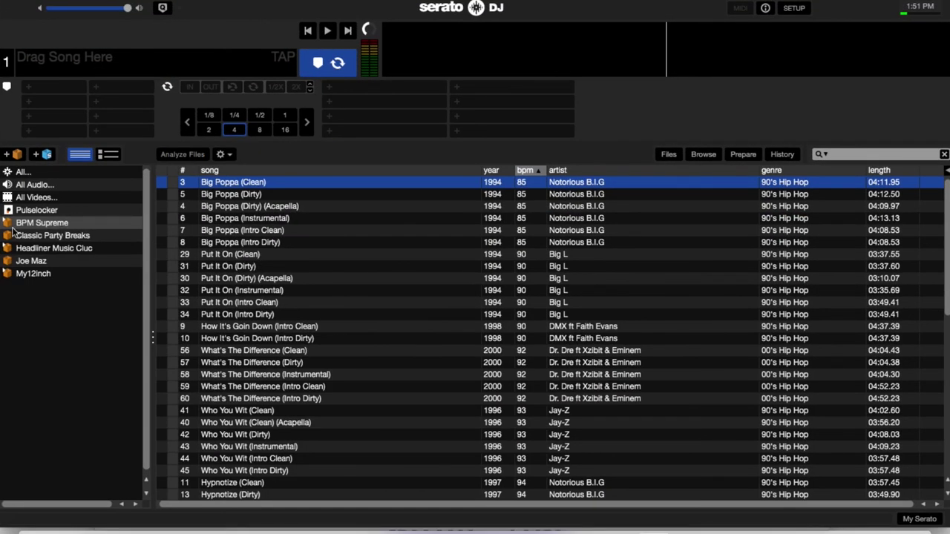
click(8, 225)
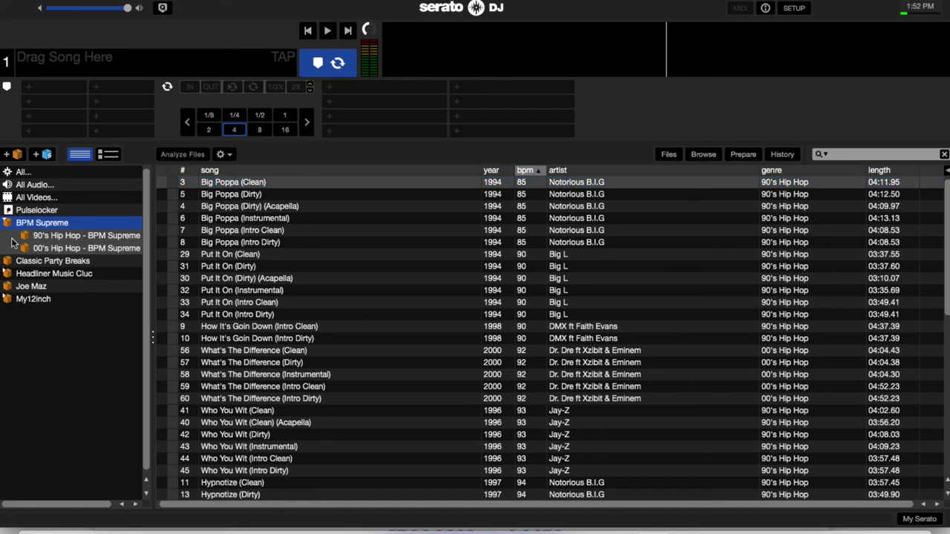
click(671, 155)
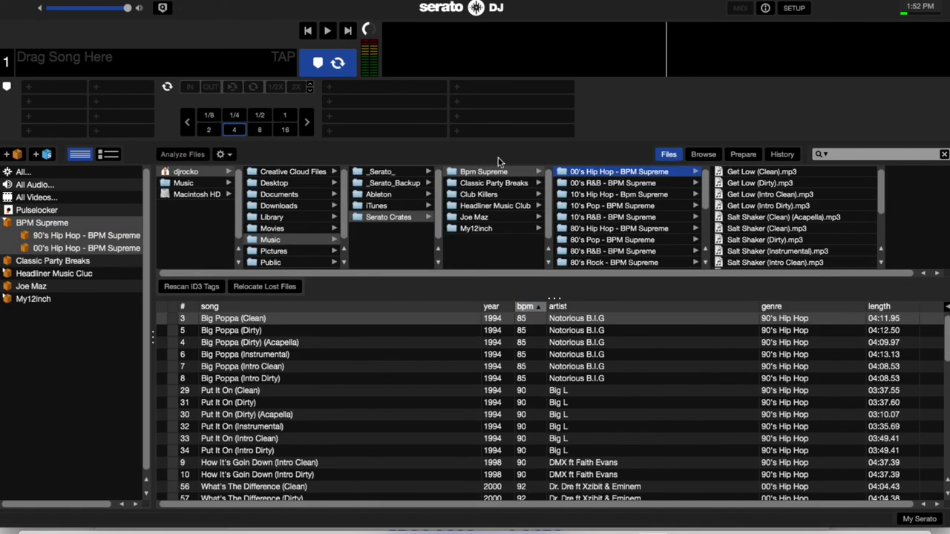
click(604, 207)
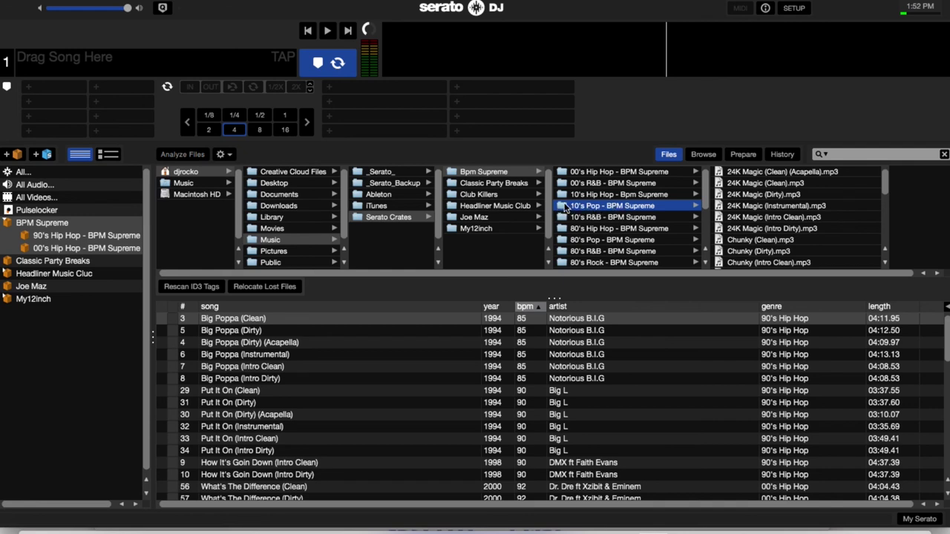
drag(565, 208, 53, 367)
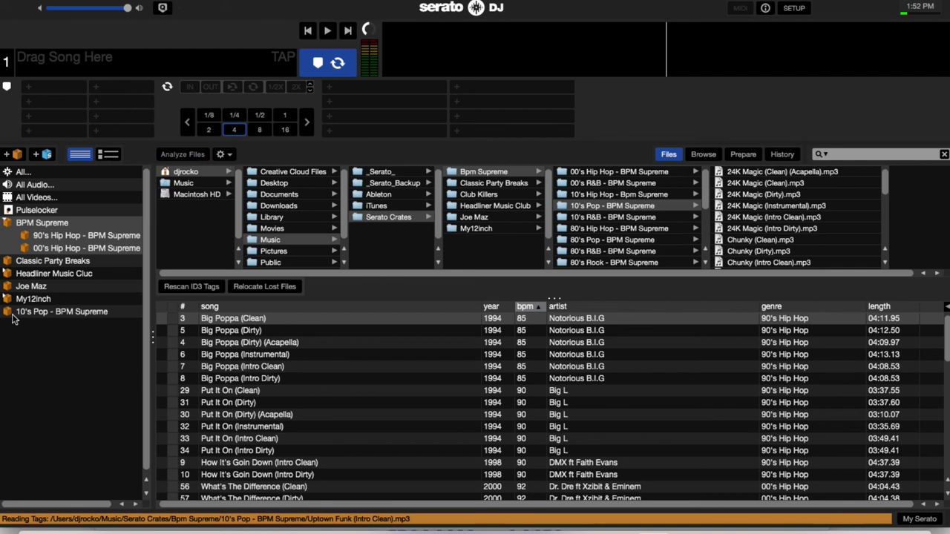
drag(13, 316, 26, 271)
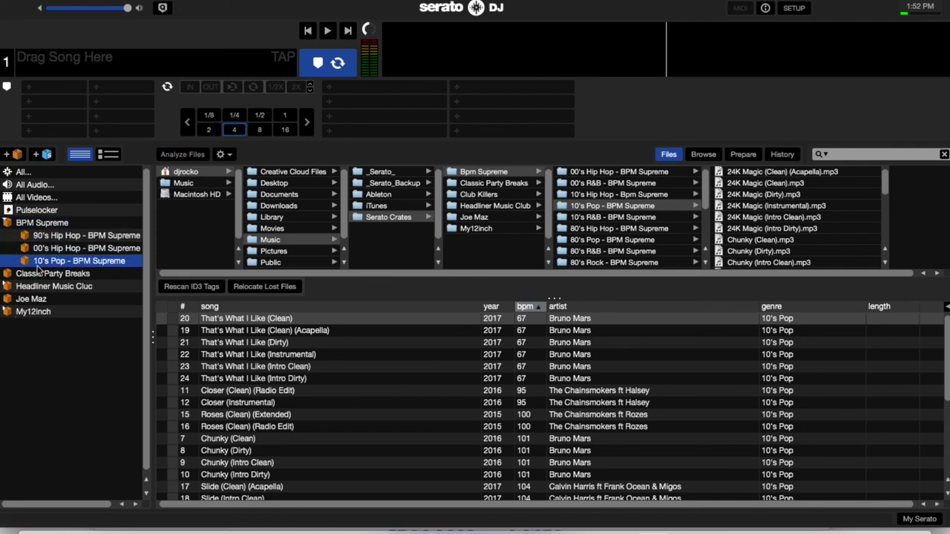
- Select all 30 tracks in the 10's Pop crate and start analyzing them
click(669, 154)
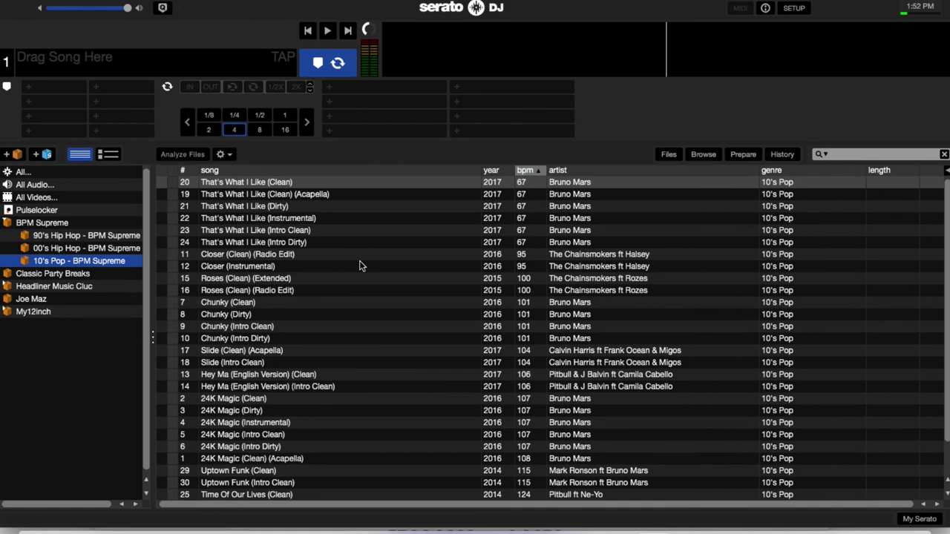
scroll(360, 266, down, 3)
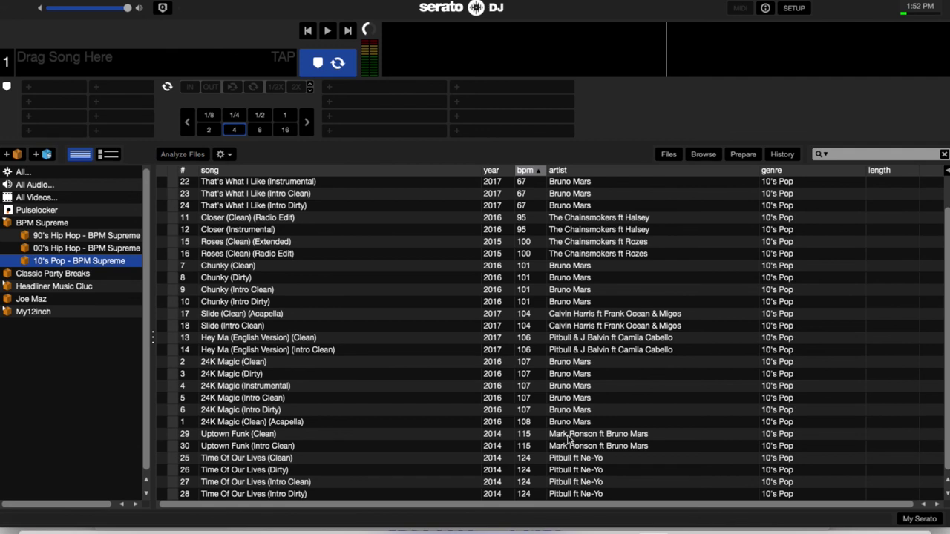
scroll(569, 439, up, 3)
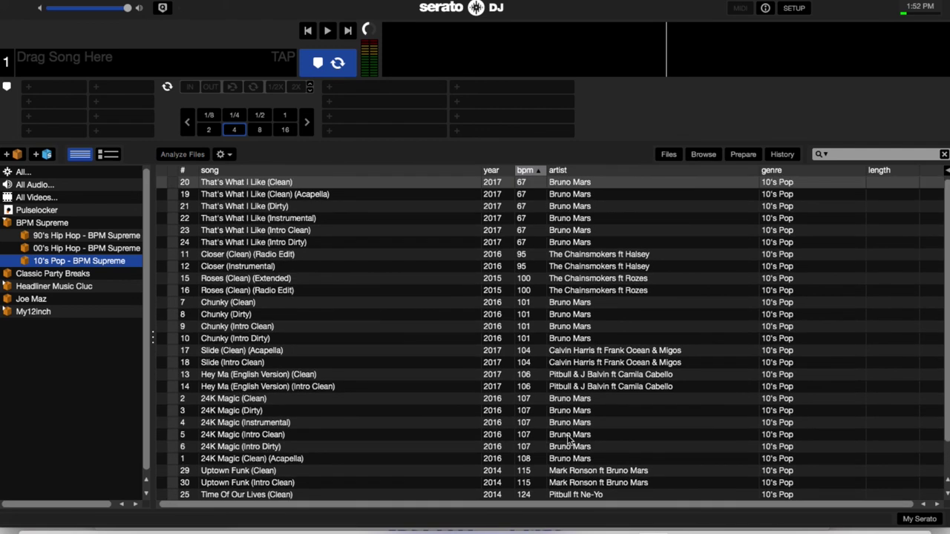
click(569, 439)
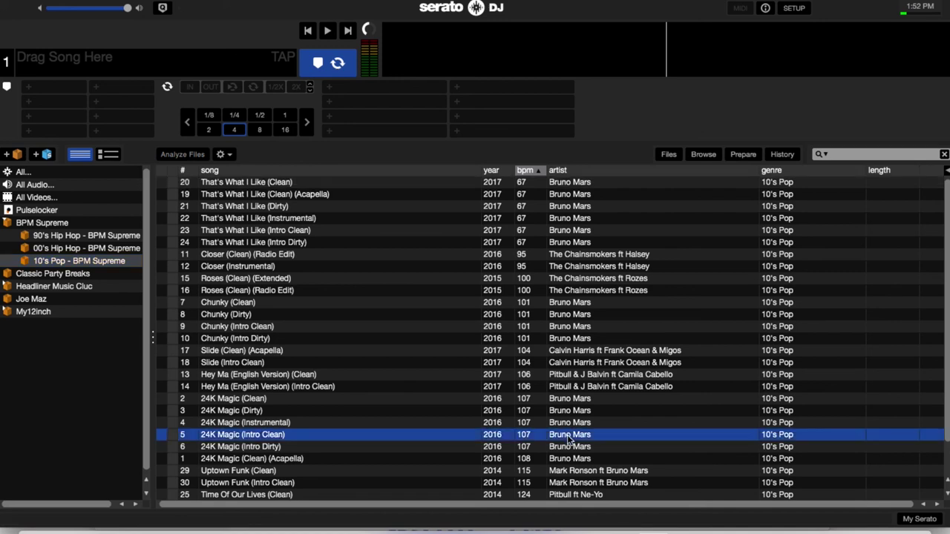
key(super+a)
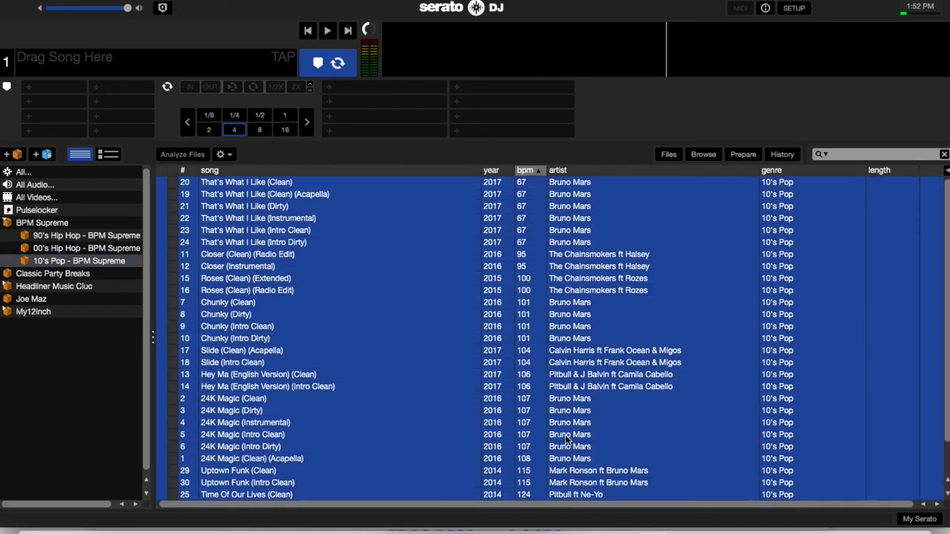
click(182, 154)
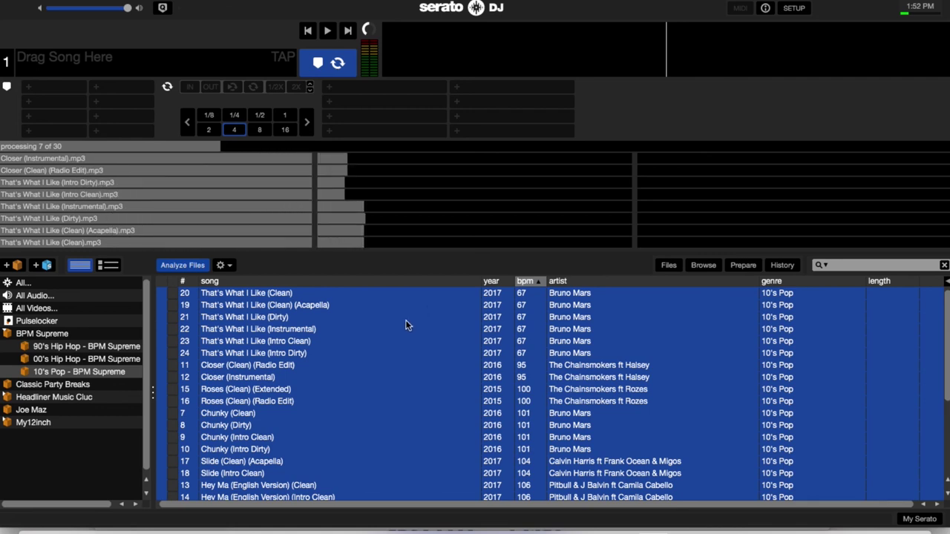
- Select That's What I Like (Dirty), then switch to the All... library listing
click(403, 322)
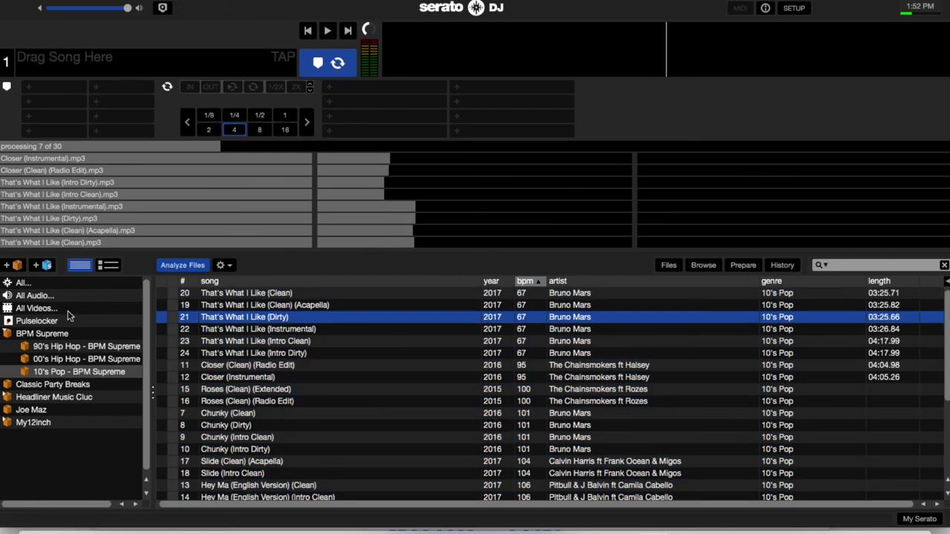
click(86, 286)
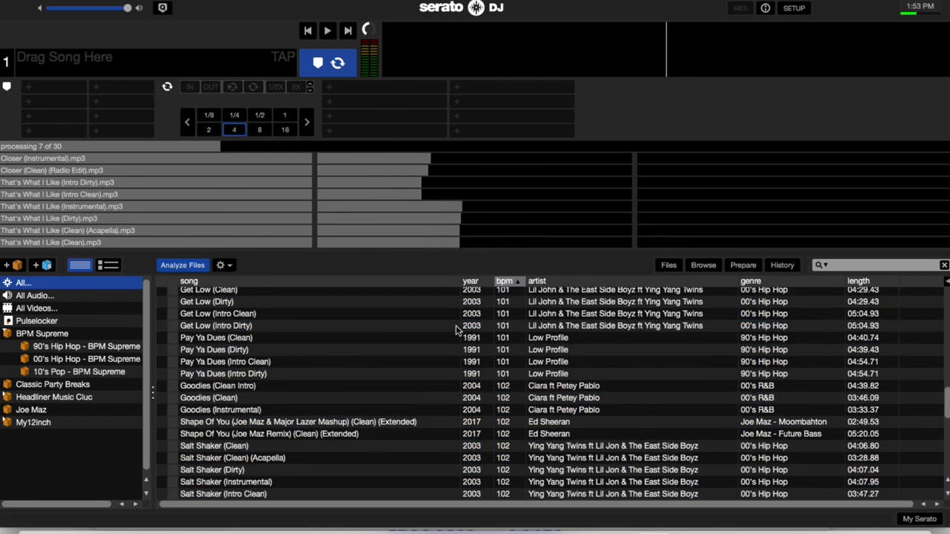
scroll(457, 330, up, 10)
scroll(457, 330, up, 5)
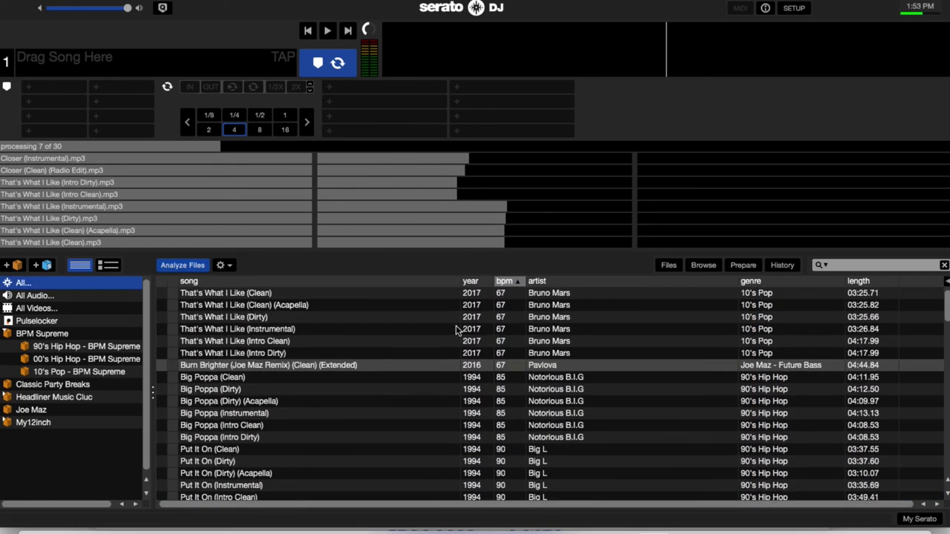